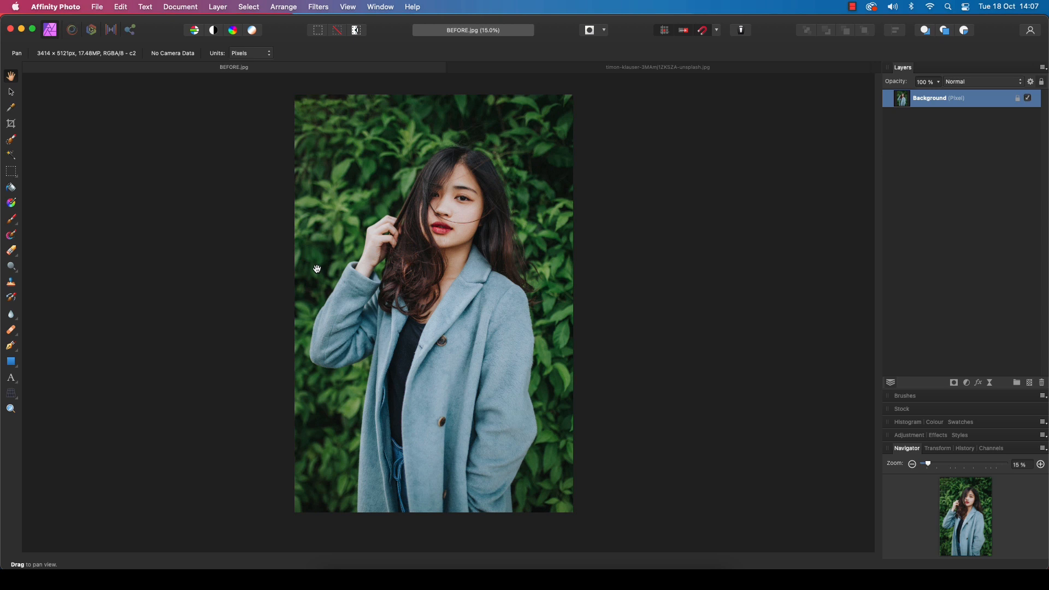
# Select the green foliage around the woman with the Selection Brush, enlarging the brush width to 90 px.
pyautogui.click(236, 276)
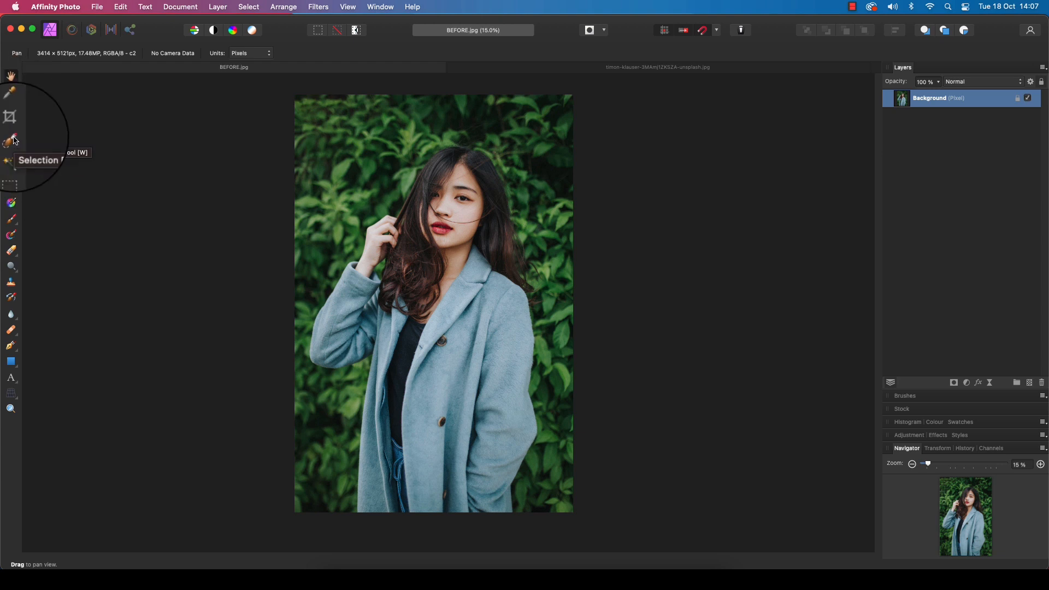
pyautogui.click(15, 140)
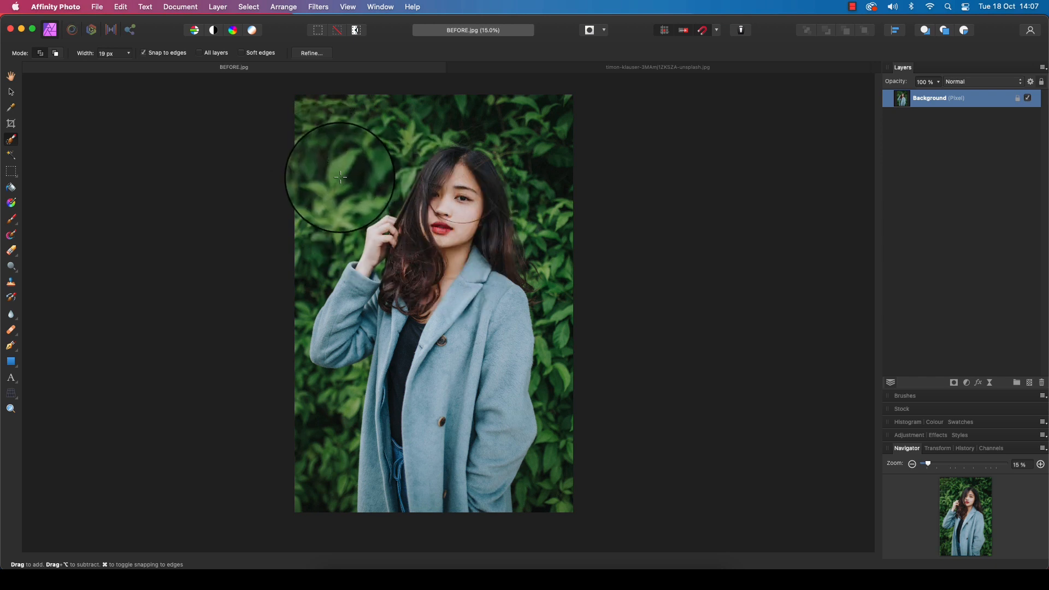
pyautogui.moveTo(340, 179)
pyautogui.mouseDown()
pyautogui.moveTo(308, 197)
pyautogui.moveTo(306, 131)
pyautogui.moveTo(345, 149)
pyautogui.moveTo(315, 167)
pyautogui.moveTo(364, 155)
pyautogui.moveTo(370, 190)
pyautogui.moveTo(331, 188)
pyautogui.mouseUp()
pyautogui.press(']')
pyautogui.press(']')
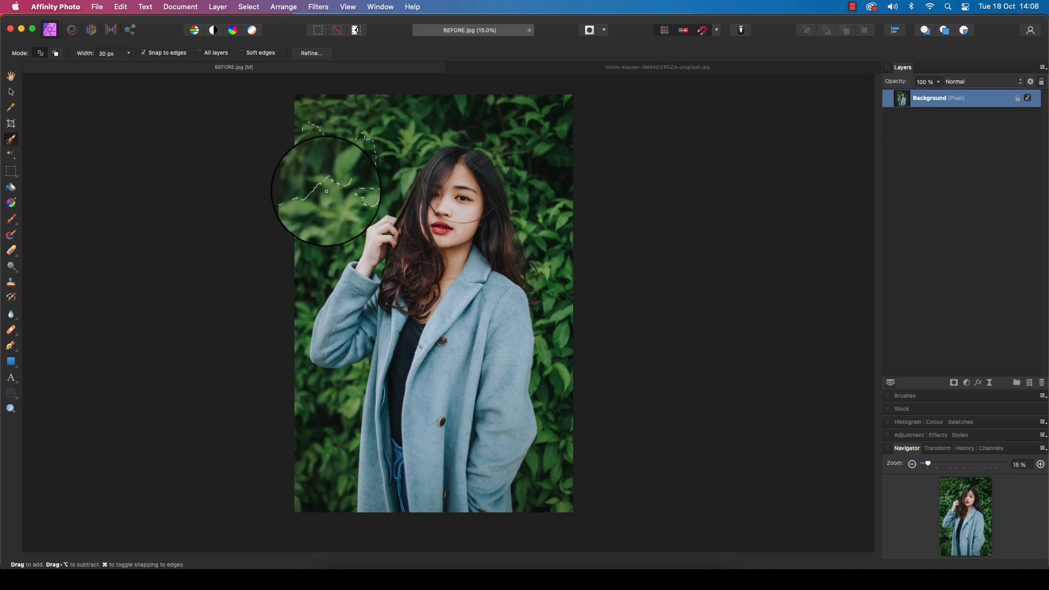
pyautogui.press(']')
pyautogui.press(']')
pyautogui.press(']')
pyautogui.press(']')
pyautogui.press(']')
pyautogui.moveTo(330, 189)
pyautogui.mouseDown()
pyautogui.moveTo(308, 274)
pyautogui.moveTo(336, 109)
pyautogui.moveTo(491, 115)
pyautogui.moveTo(530, 144)
pyautogui.moveTo(552, 184)
pyautogui.moveTo(570, 263)
pyautogui.moveTo(565, 278)
pyautogui.moveTo(547, 254)
pyautogui.moveTo(532, 177)
pyautogui.moveTo(491, 125)
pyautogui.moveTo(427, 126)
pyautogui.moveTo(390, 145)
pyautogui.moveTo(377, 175)
pyautogui.moveTo(382, 145)
pyautogui.moveTo(346, 183)
pyautogui.moveTo(312, 253)
pyautogui.moveTo(322, 349)
pyautogui.moveTo(303, 541)
pyautogui.moveTo(338, 390)
pyautogui.moveTo(336, 503)
pyautogui.moveTo(328, 449)
pyautogui.moveTo(349, 380)
pyautogui.moveTo(315, 383)
pyautogui.moveTo(287, 361)
pyautogui.mouseUp()
pyautogui.moveTo(525, 339)
pyautogui.mouseDown()
pyautogui.moveTo(562, 363)
pyautogui.moveTo(562, 499)
pyautogui.moveTo(543, 254)
pyautogui.moveTo(557, 221)
pyautogui.moveTo(554, 174)
pyautogui.moveTo(516, 129)
pyautogui.moveTo(562, 102)
pyautogui.moveTo(491, 106)
pyautogui.moveTo(330, 240)
pyautogui.mouseUp()
# Add the foliage gaps between the wrist and hair and between the fingers to the selection, reducing the brush width to 21 px.
pyautogui.scroll(5, 330, 240)
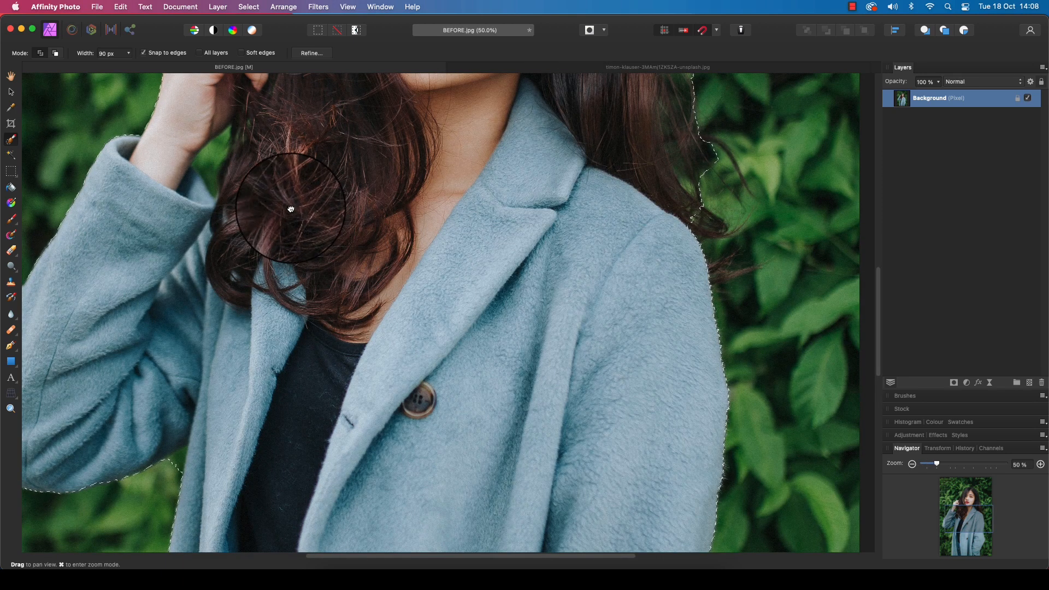
pyautogui.moveTo(291, 209); pyautogui.dragTo(423, 285)
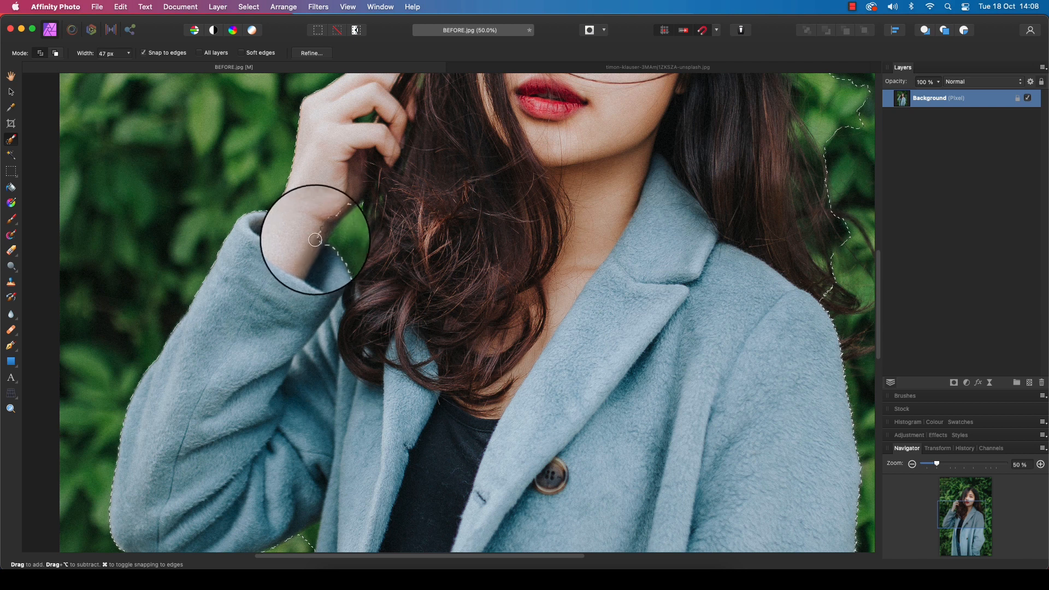
pyautogui.moveTo(332, 210)
pyautogui.mouseDown()
pyautogui.moveTo(364, 119)
pyautogui.moveTo(385, 124)
pyautogui.mouseUp()
pyautogui.press('[')
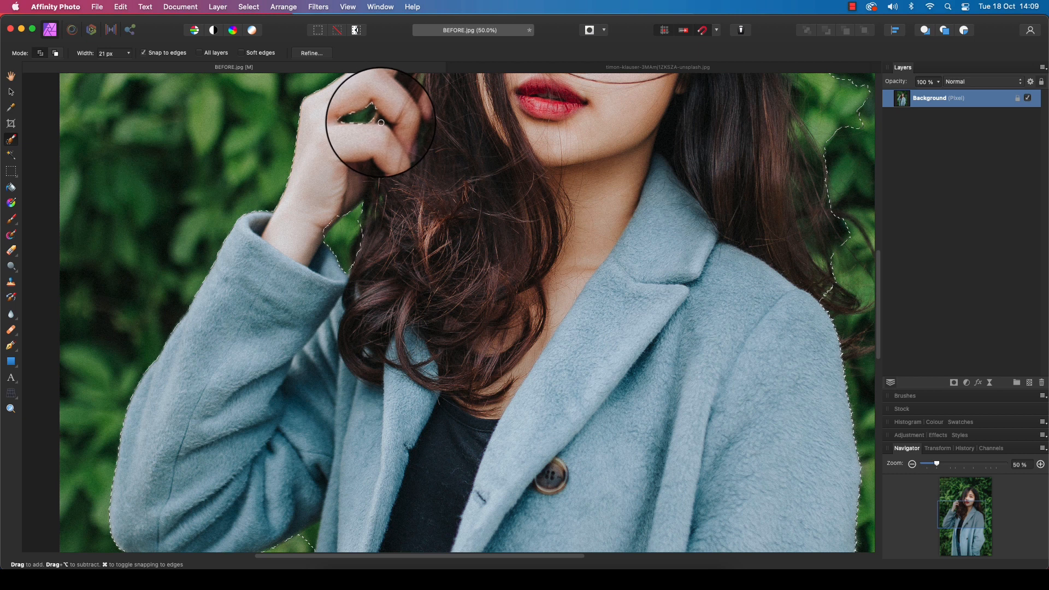
# Extend the selection over the foliage along the hair's outer edge on the side away from the hand, with a 28 px brush.
pyautogui.hscroll(10, 662, 309)
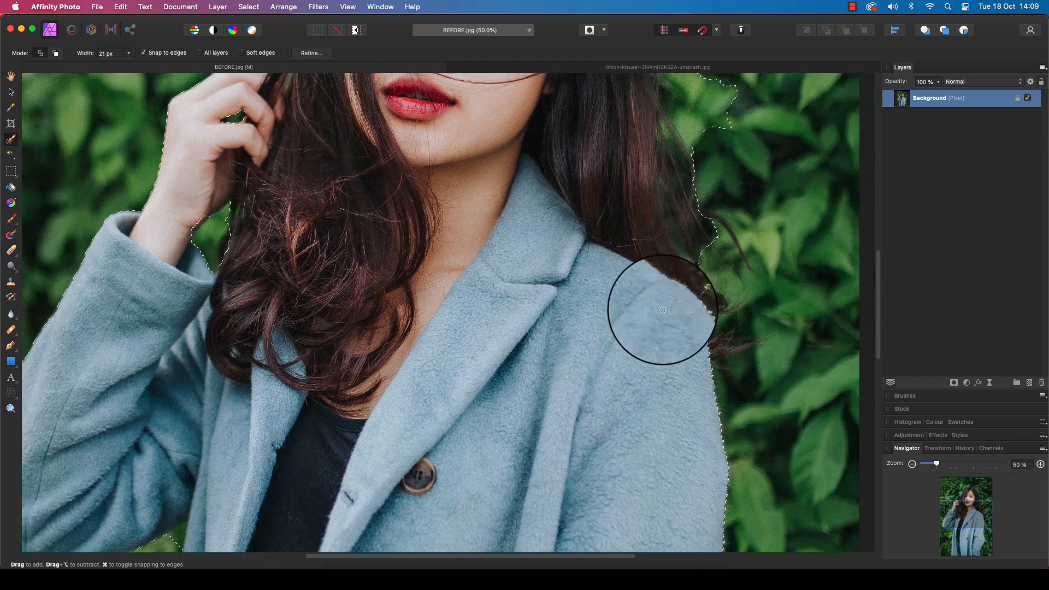
pyautogui.scroll(6, 495, 306)
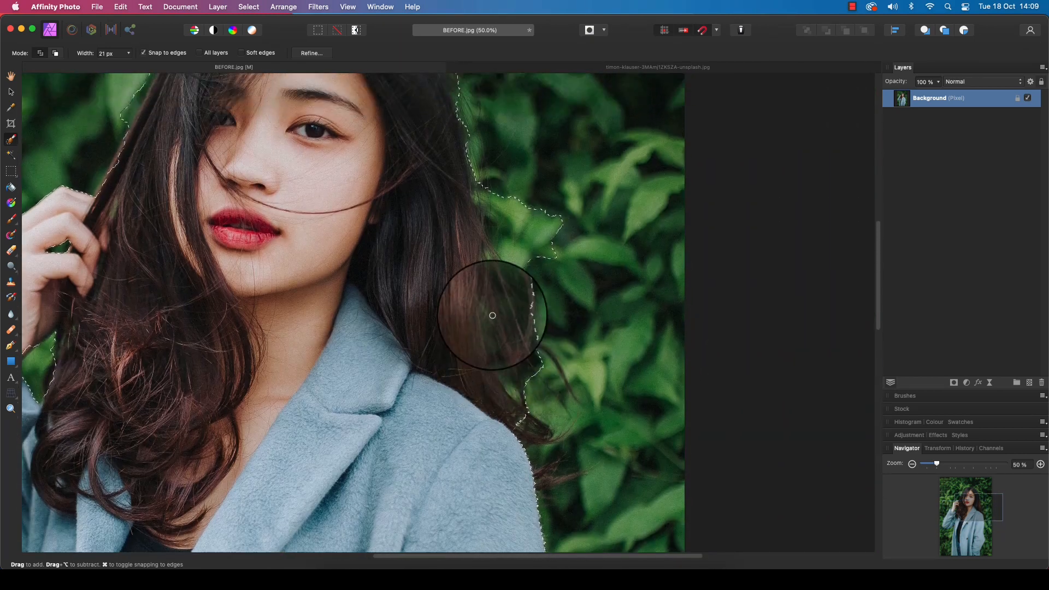
pyautogui.scroll(4, 490, 317)
pyautogui.press(']')
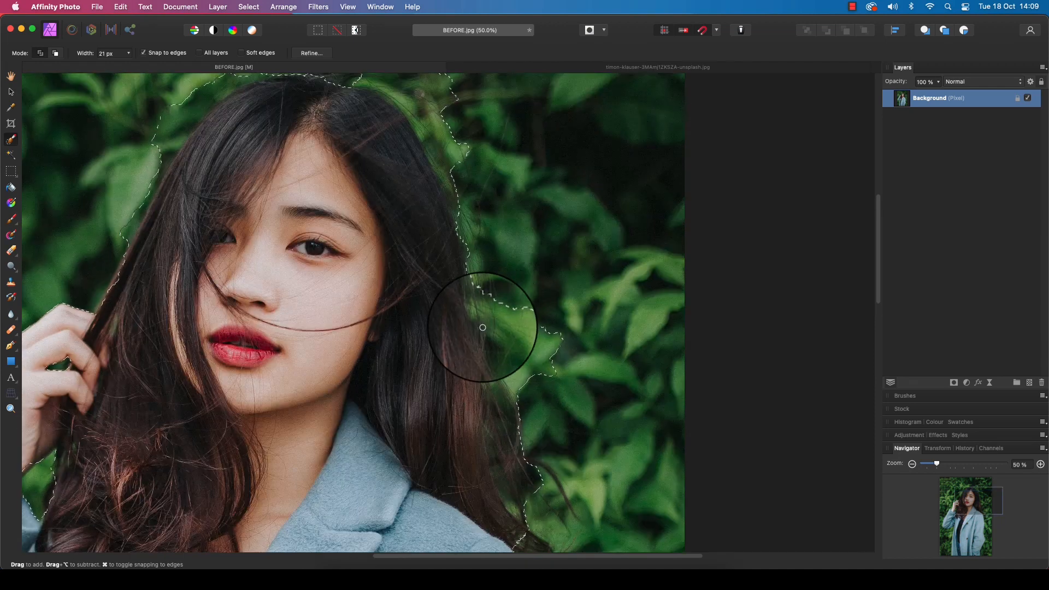
pyautogui.press(']')
pyautogui.moveTo(518, 318)
pyautogui.mouseDown()
pyautogui.moveTo(532, 381)
pyautogui.moveTo(500, 326)
pyautogui.mouseUp()
pyautogui.scroll(1, 415, 116)
pyautogui.moveTo(416, 112)
pyautogui.mouseDown()
pyautogui.moveTo(368, 94)
pyautogui.moveTo(407, 121)
pyautogui.moveTo(428, 157)
pyautogui.moveTo(496, 366)
pyautogui.mouseUp()
# Clean up the selection edge along the crown of the head and the hair on the raised-hand side.
pyautogui.moveTo(173, 119); pyautogui.dragTo(151, 168)
pyautogui.moveTo(204, 110); pyautogui.dragTo(262, 92)
pyautogui.moveTo(152, 190)
pyautogui.mouseDown()
pyautogui.moveTo(120, 250)
pyautogui.moveTo(144, 207)
pyautogui.mouseUp()
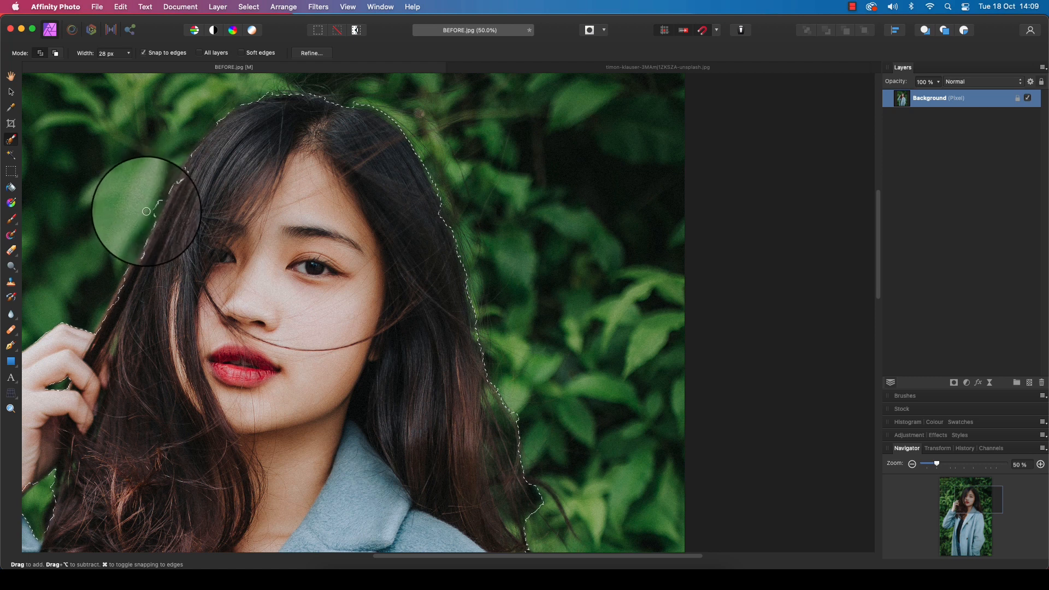
pyautogui.moveTo(148, 208)
pyautogui.mouseDown()
pyautogui.moveTo(217, 185)
pyautogui.moveTo(189, 173)
pyautogui.mouseUp()
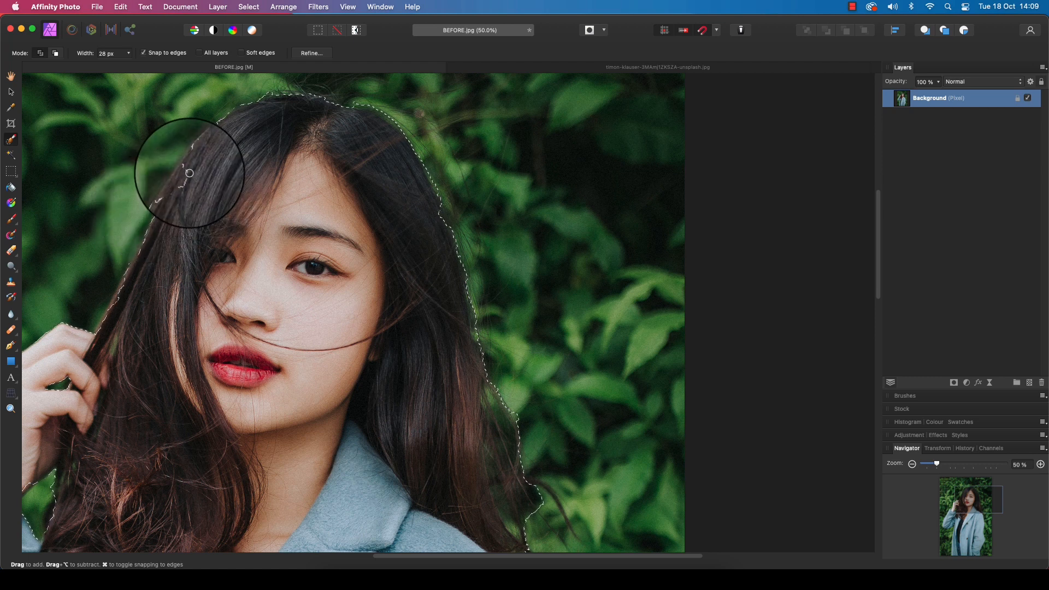
# Check the selection edge along the coat and add the remaining foliage gap beneath the raised elbow.
pyautogui.scroll(-15, 228, 333)
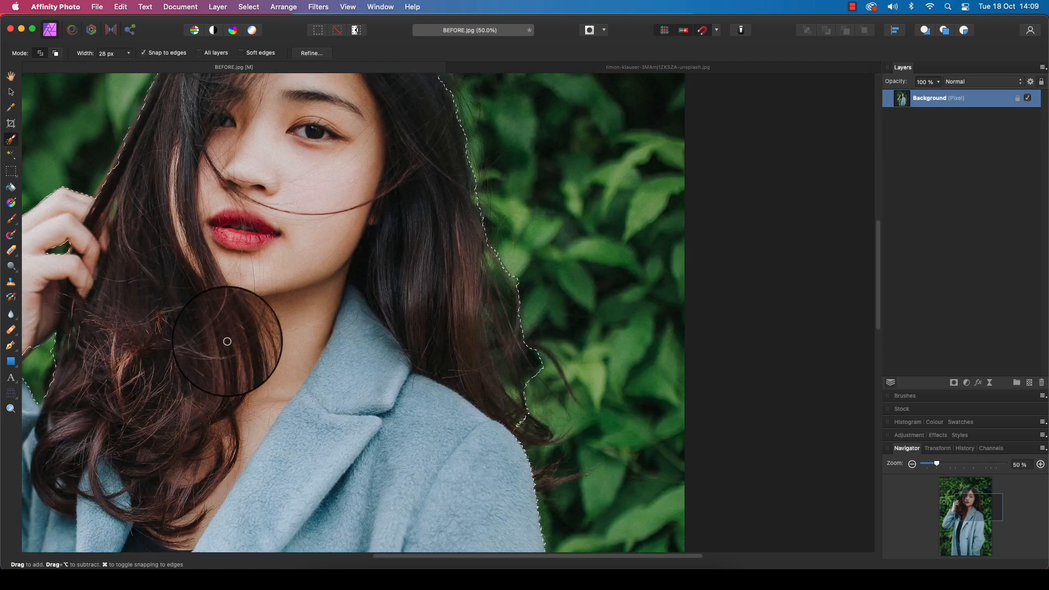
pyautogui.scroll(-10, 227, 335)
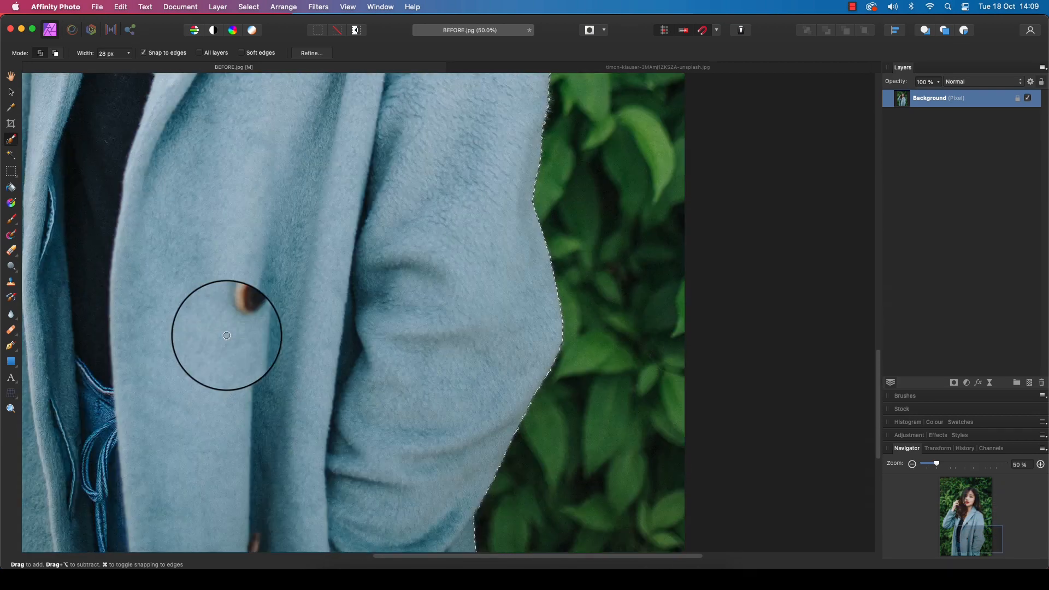
pyautogui.hscroll(-4, 318, 338)
pyautogui.hscroll(-8, 317, 331)
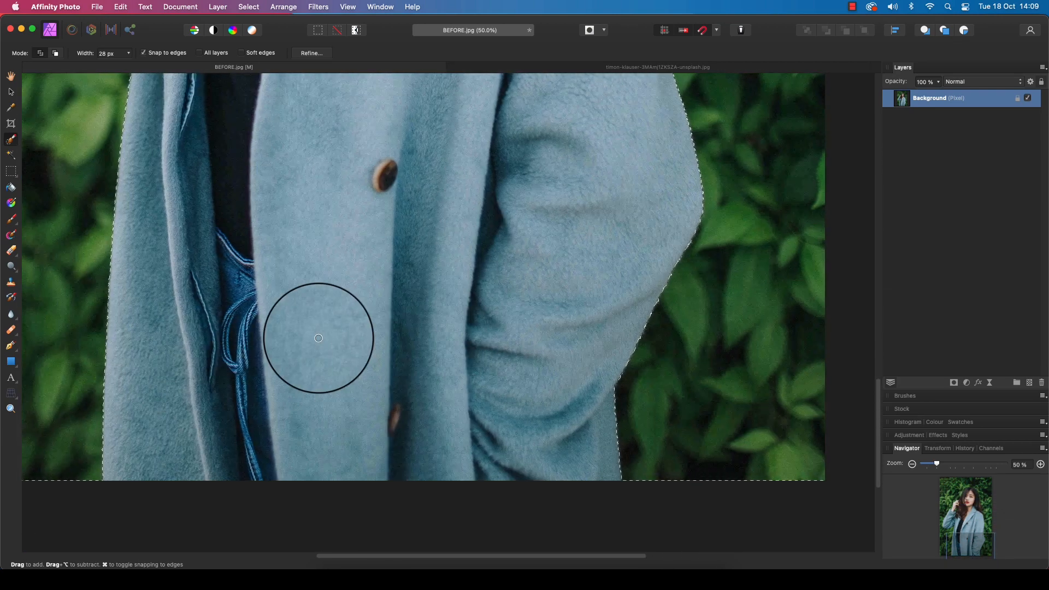
pyautogui.scroll(5, 307, 311)
pyautogui.scroll(-8, 306, 311)
pyautogui.scroll(5, 307, 311)
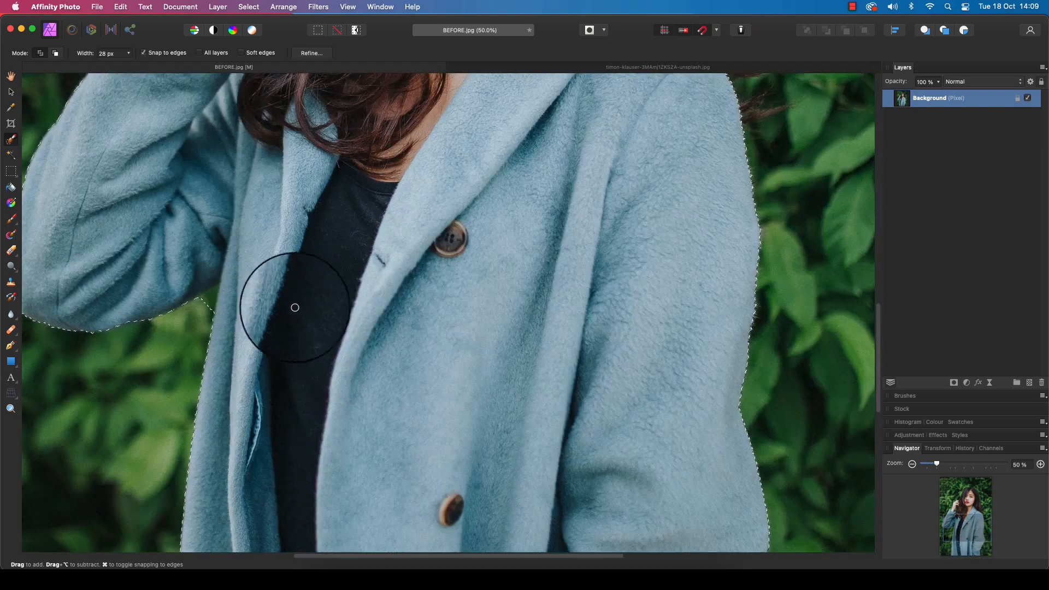
pyautogui.moveTo(223, 300); pyautogui.dragTo(205, 302)
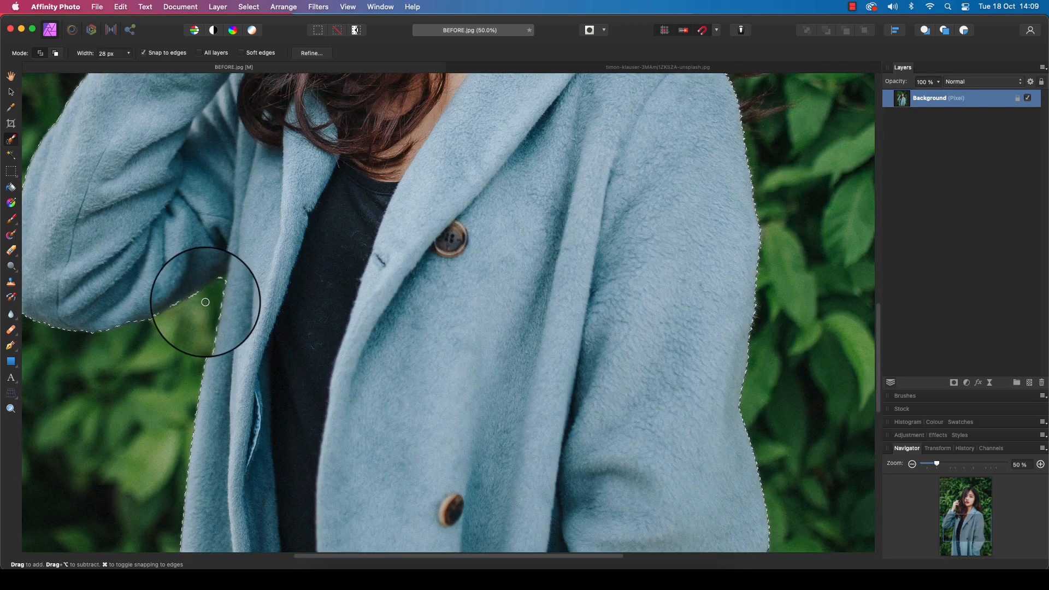
pyautogui.press('super+0')
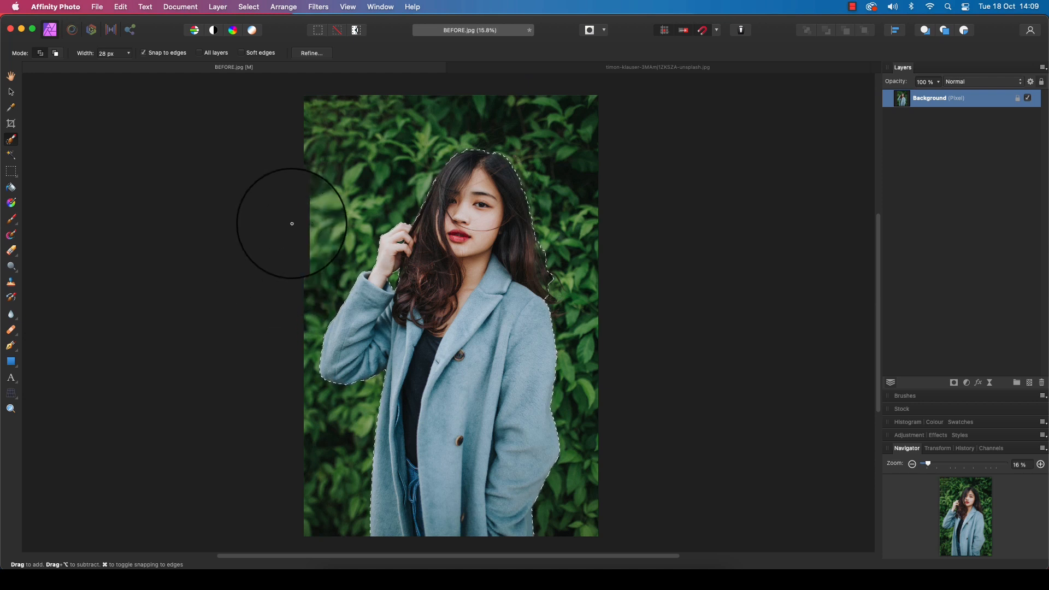
# Invert the pixel selection so the woman is selected, and copy her.
pyautogui.click(252, 7)
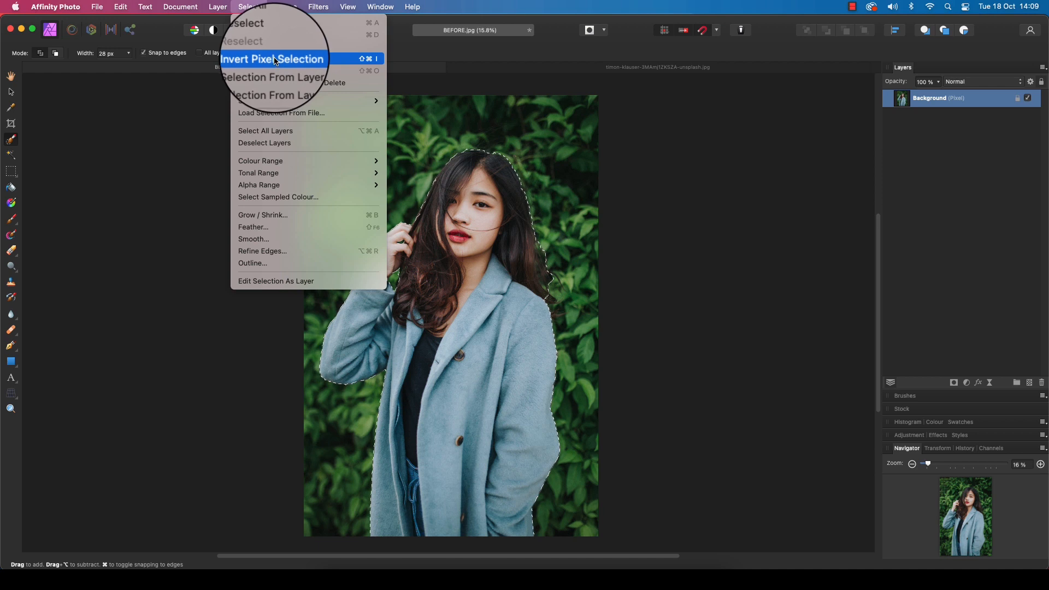
pyautogui.click(306, 60)
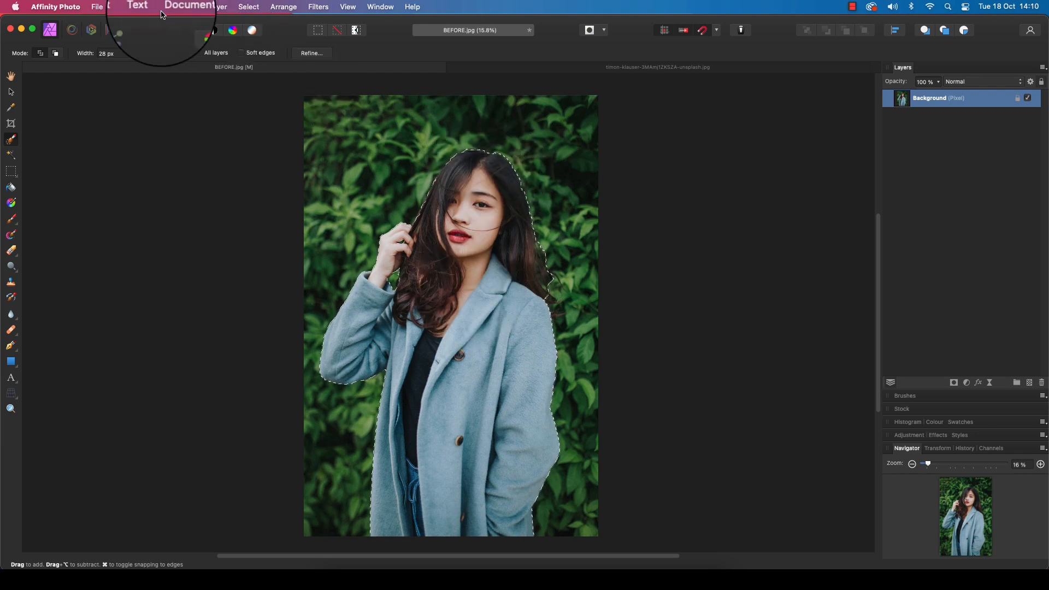
pyautogui.click(121, 7)
pyautogui.click(146, 65)
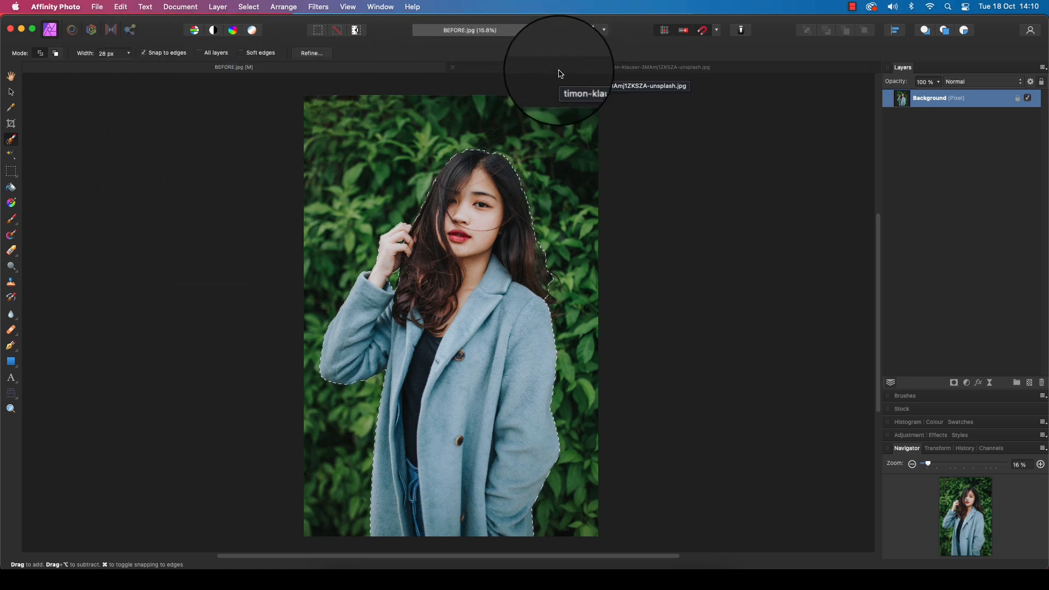
# Switch to the open mural photo and paste the copied woman into it as a new layer.
pyautogui.click(557, 68)
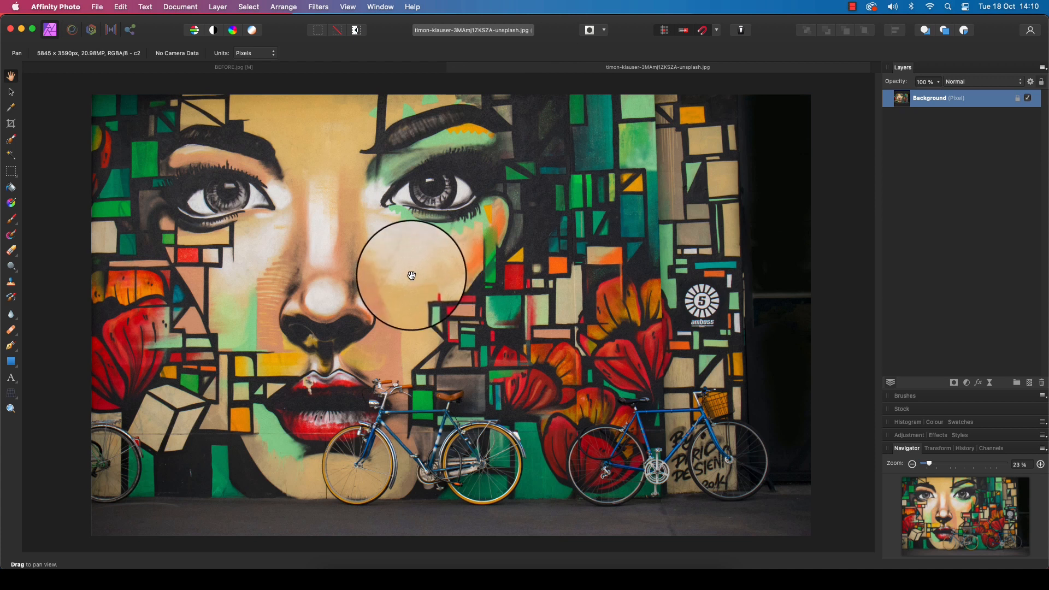
pyautogui.click(121, 7)
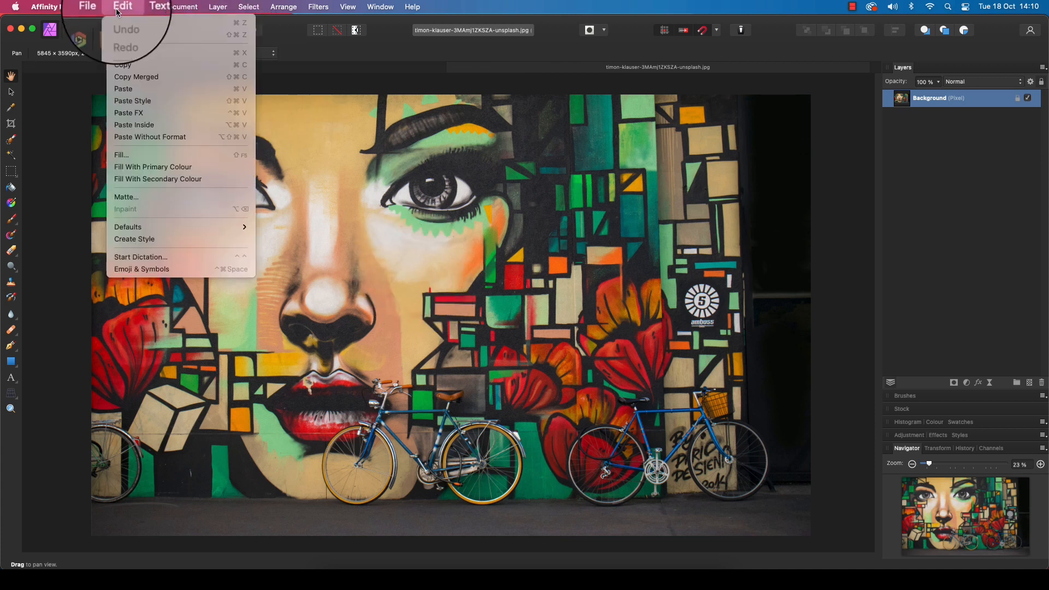
pyautogui.click(148, 91)
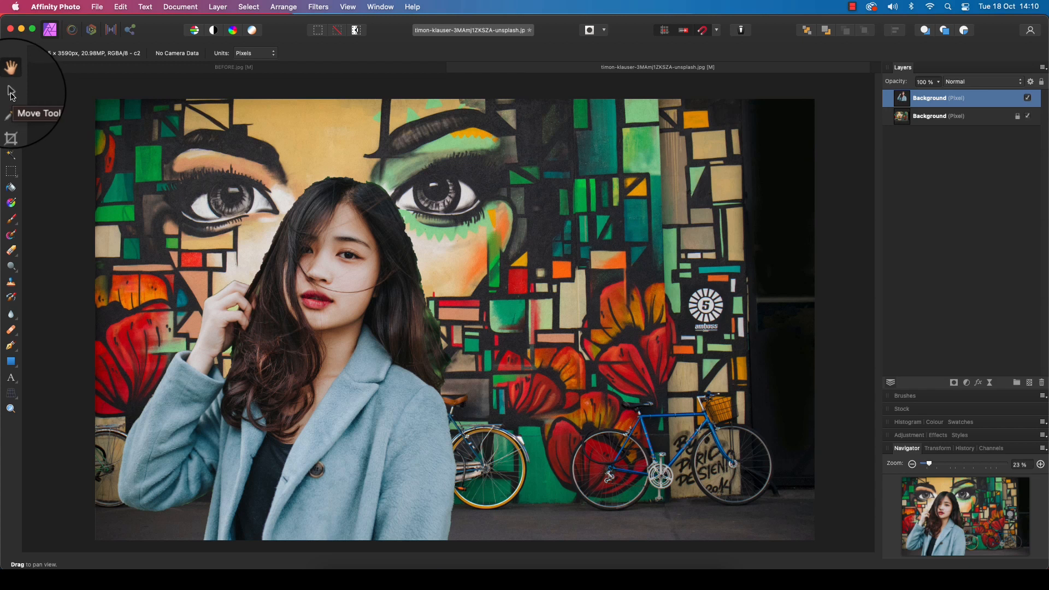
# Scale the pasted woman down proportionally and place her in front of the bicycles, with her coat ending at the photo's bottom edge.
pyautogui.click(11, 94)
pyautogui.moveTo(319, 379); pyautogui.dragTo(491, 303)
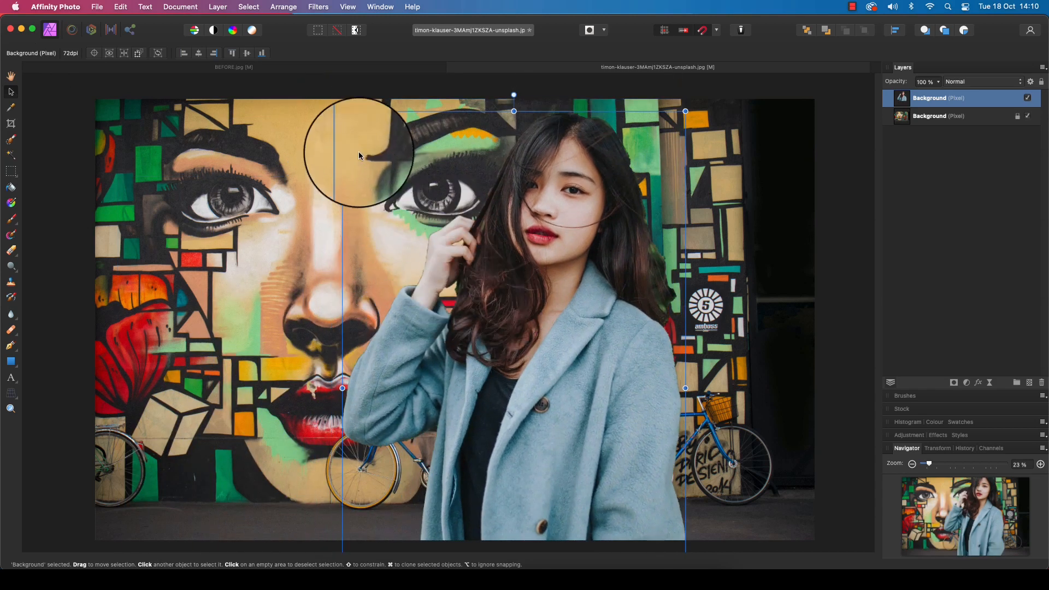
pyautogui.moveTo(339, 110); pyautogui.dragTo(515, 253)
pyautogui.moveTo(609, 411); pyautogui.dragTo(610, 289)
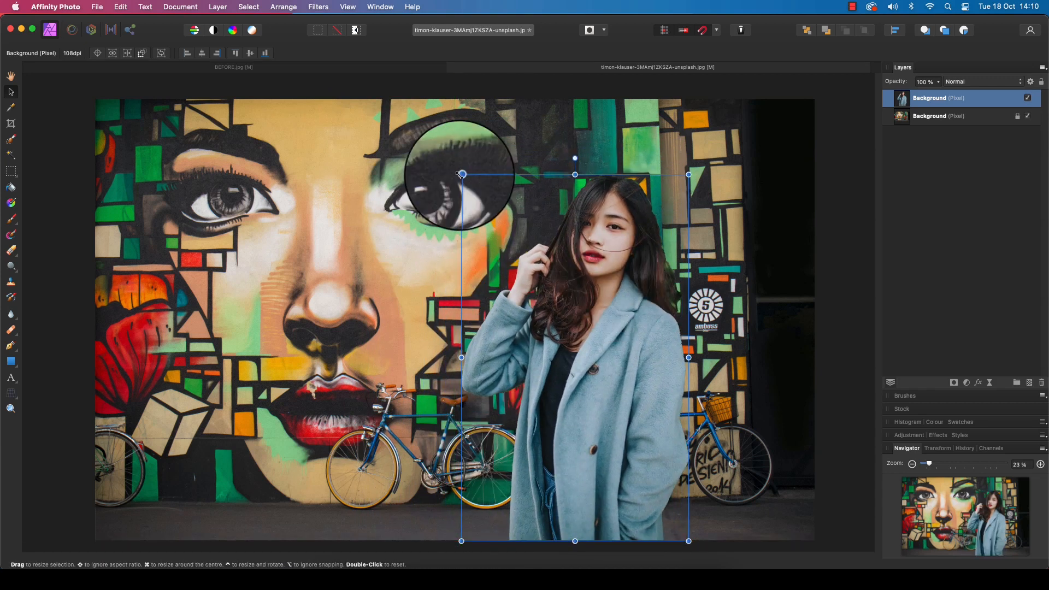
pyautogui.moveTo(462, 175); pyautogui.dragTo(456, 162)
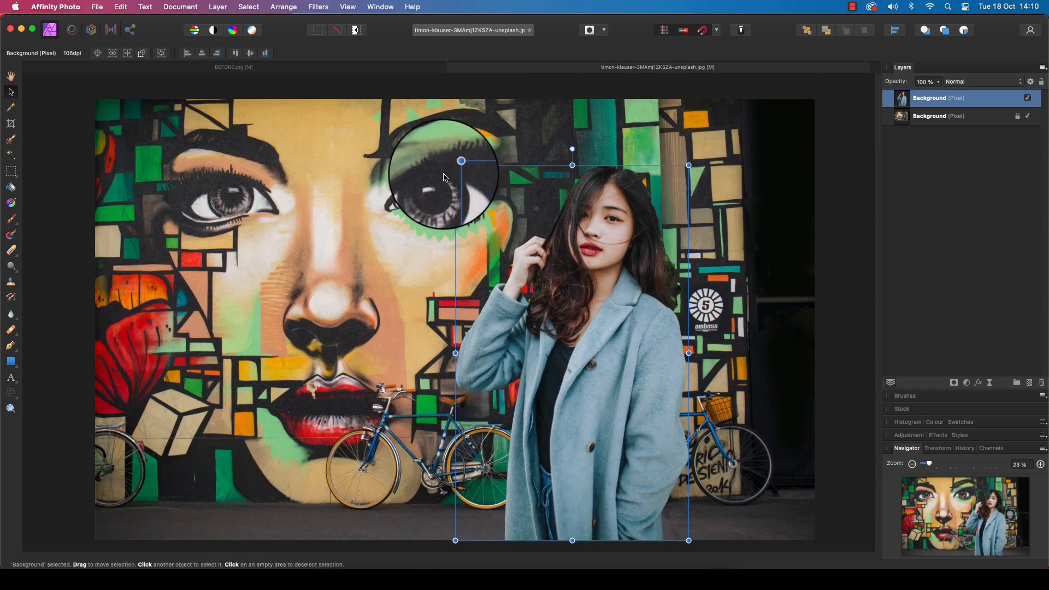
pyautogui.press('h')
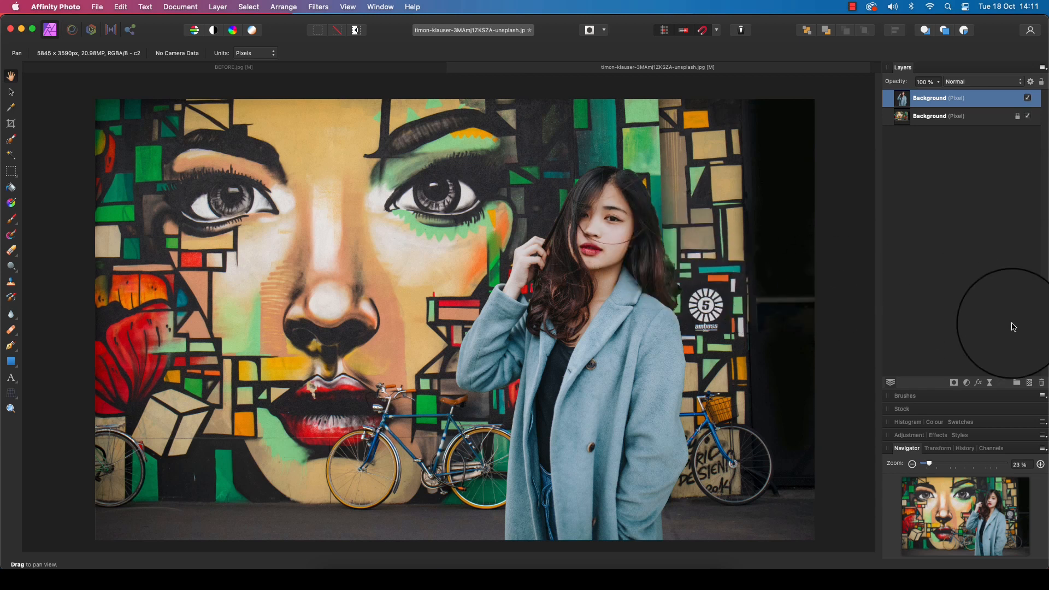
# Add a mask to the woman's layer and make it active for painting with the Paint Brush.
pyautogui.click(954, 384)
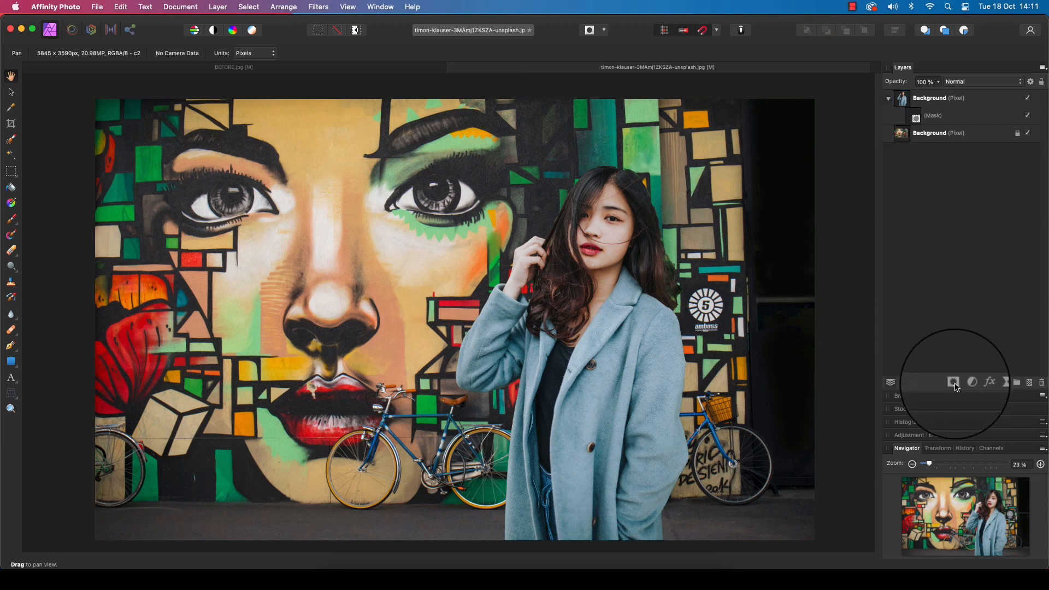
pyautogui.click(925, 117)
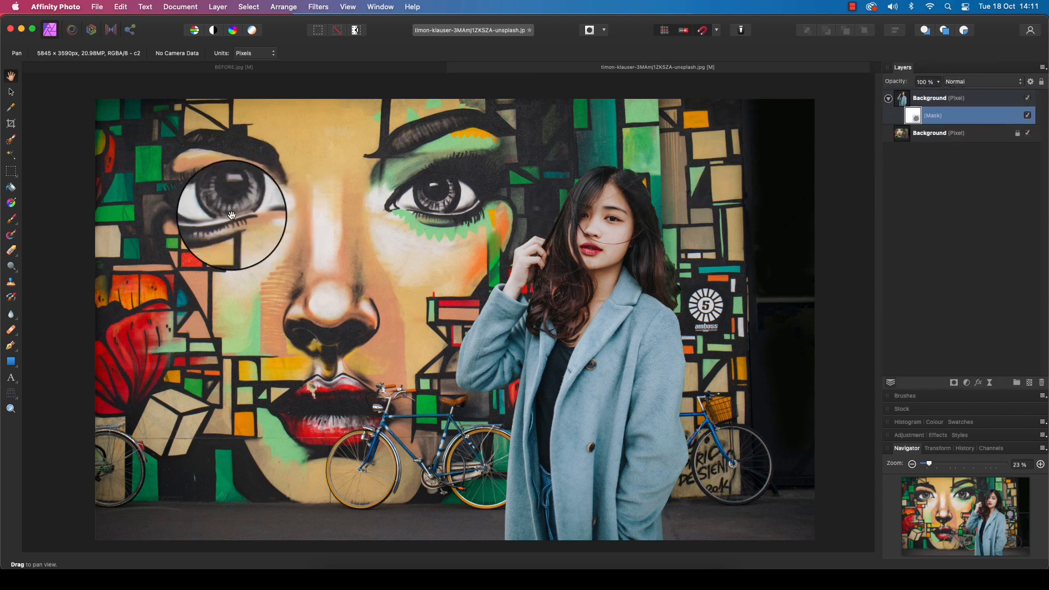
pyautogui.click(12, 222)
# Enlarge the brush to 66.6 px and paint on the mask to hide the green fringe beside the lower hair away from the hand.
pyautogui.scroll(5, 546, 180)
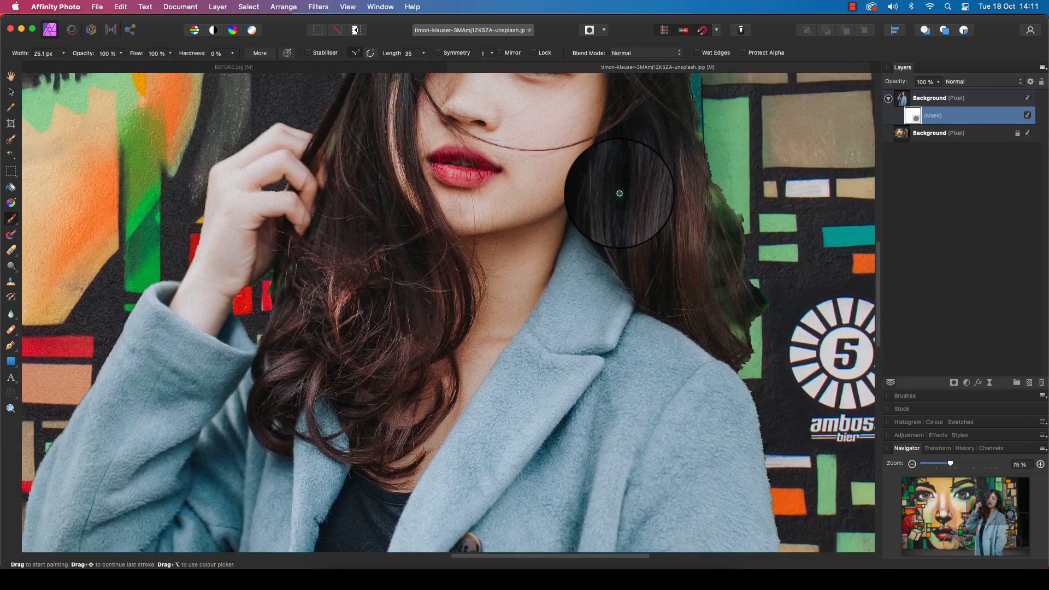
pyautogui.scroll(4, 619, 193)
pyautogui.hscroll(-3, 619, 193)
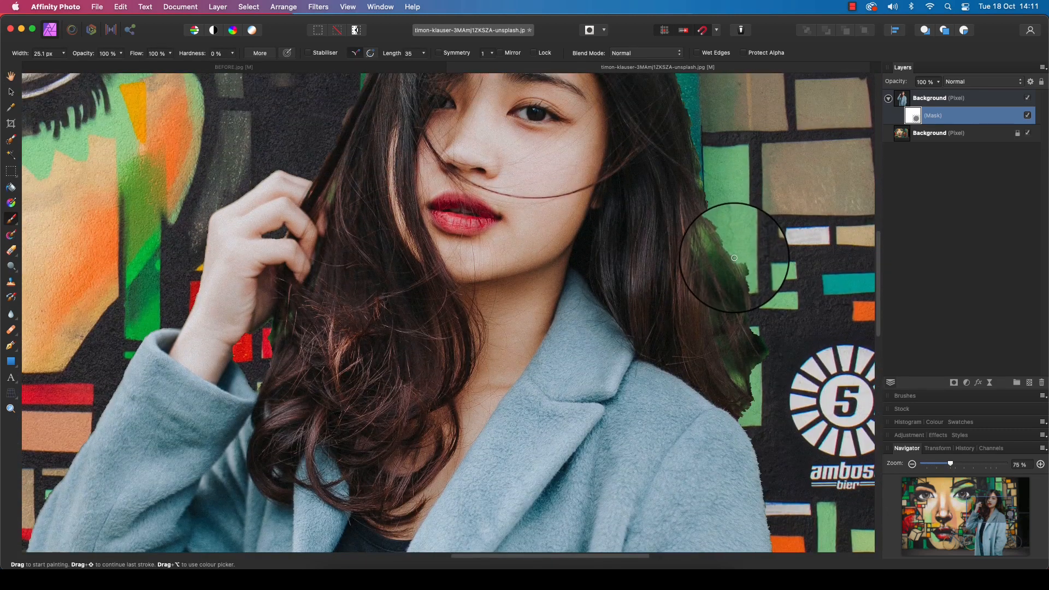
pyautogui.press('super+z')
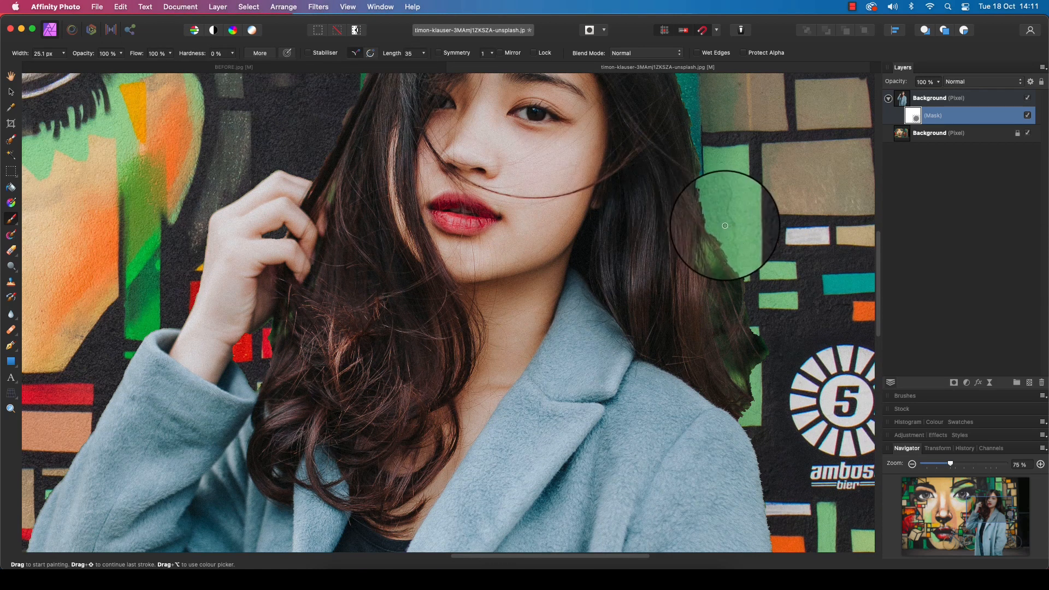
pyautogui.press(']')
pyautogui.moveTo(717, 224)
pyautogui.mouseDown()
pyautogui.moveTo(750, 370)
pyautogui.moveTo(737, 256)
pyautogui.moveTo(767, 336)
pyautogui.moveTo(762, 377)
pyautogui.moveTo(729, 357)
pyautogui.moveTo(710, 224)
pyautogui.moveTo(766, 374)
pyautogui.moveTo(750, 313)
pyautogui.moveTo(738, 350)
pyautogui.moveTo(692, 109)
pyautogui.moveTo(702, 145)
pyautogui.mouseUp()
# Paint on the mask around the head's outline to soften the hair edge and hide leftover background on both sides.
pyautogui.scroll(2, 710, 162)
pyautogui.scroll(6, 711, 162)
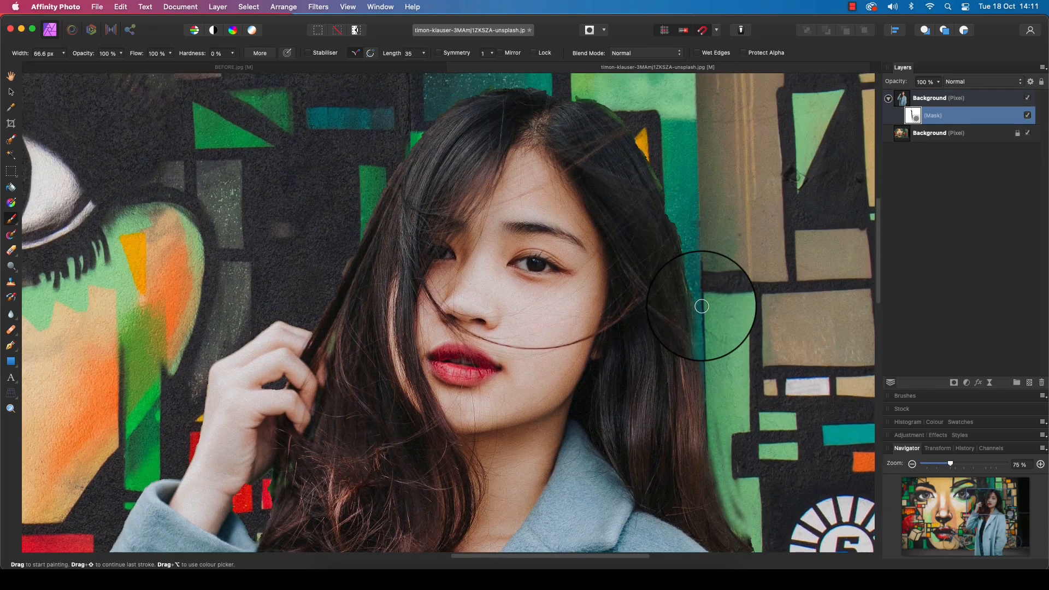
pyautogui.moveTo(707, 319)
pyautogui.mouseDown()
pyautogui.moveTo(693, 245)
pyautogui.moveTo(675, 214)
pyautogui.moveTo(702, 286)
pyautogui.moveTo(639, 130)
pyautogui.moveTo(571, 94)
pyautogui.moveTo(633, 130)
pyautogui.moveTo(673, 196)
pyautogui.moveTo(599, 105)
pyautogui.moveTo(536, 83)
pyautogui.moveTo(442, 101)
pyautogui.moveTo(381, 144)
pyautogui.moveTo(294, 321)
pyautogui.mouseUp()
# Reduce the brush to 34.8 px and on to 25.1 px to touch up the mask around the hand, lower hair and raised sleeve.
pyautogui.scroll(-5, 284, 339)
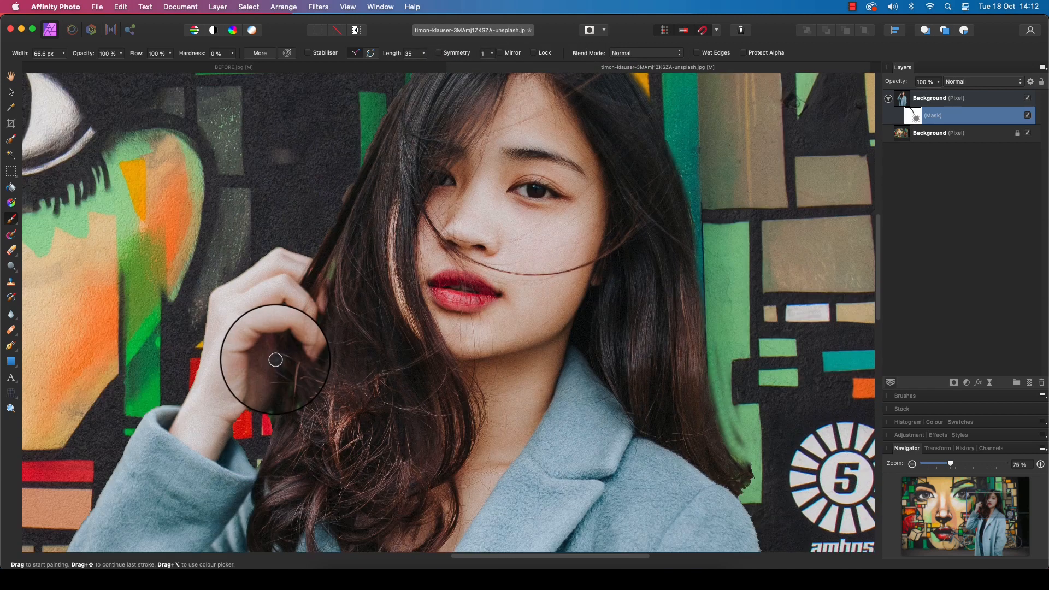
pyautogui.press('[')
pyautogui.press('[')
pyautogui.press('[')
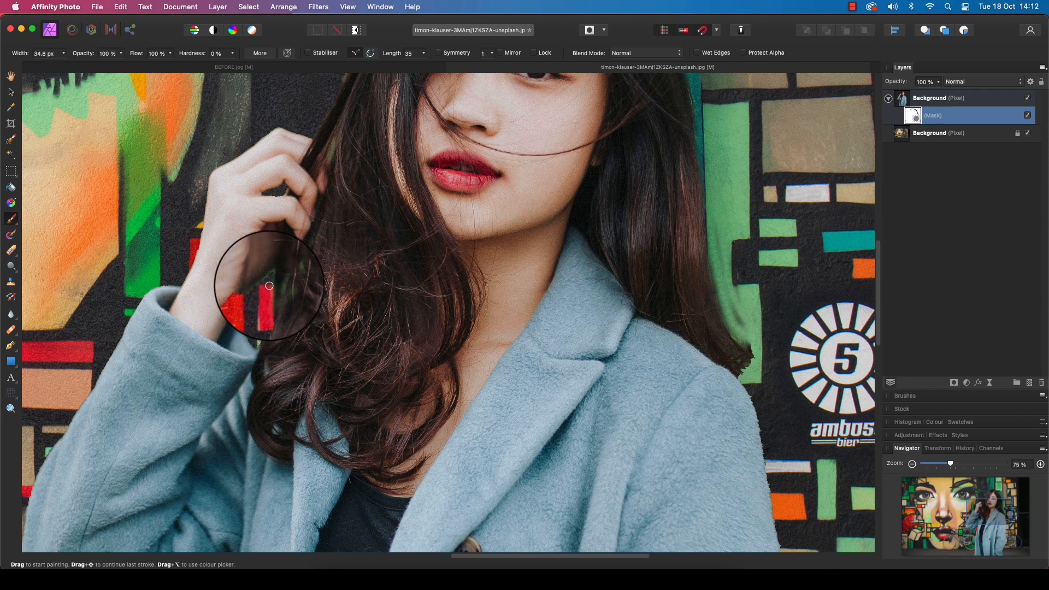
pyautogui.scroll(-5, 251, 299)
pyautogui.press('[')
pyautogui.press('[')
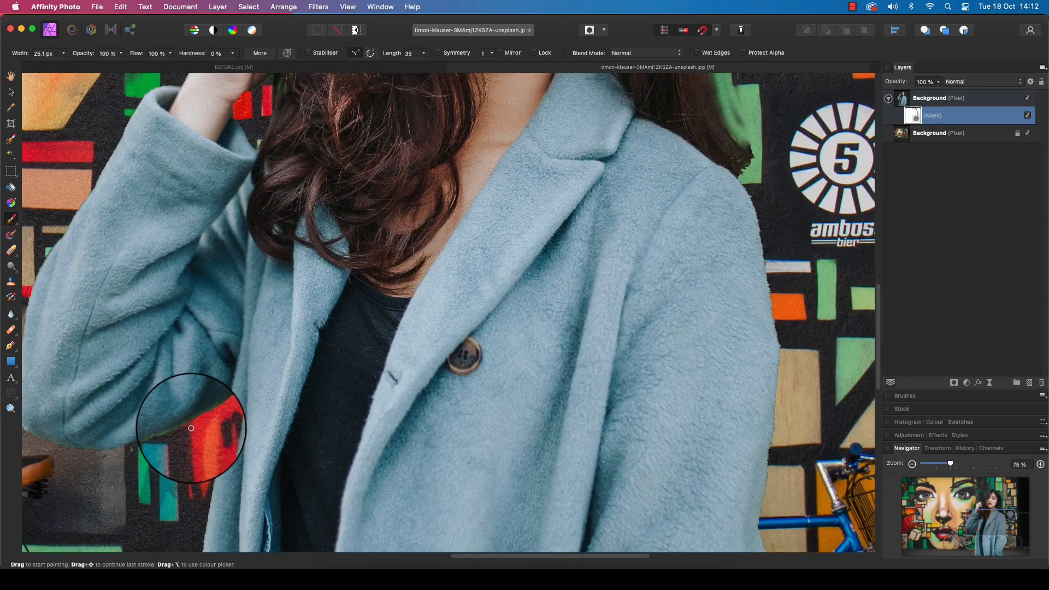
# Apply a Gaussian Blur with a 5.6 px radius to the mural background layer.
pyautogui.press('super+0')
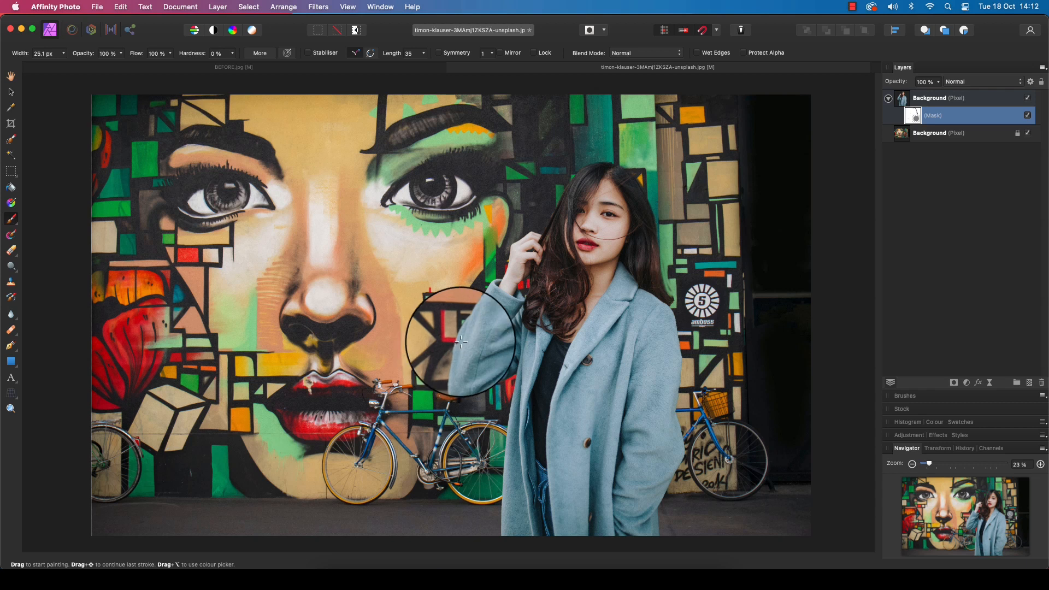
pyautogui.click(936, 137)
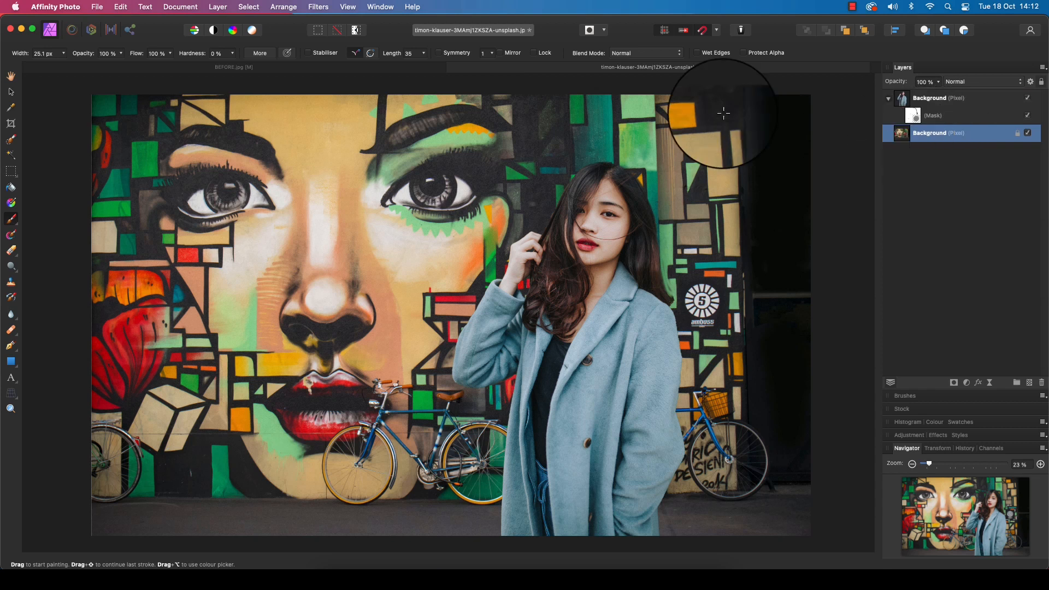
pyautogui.click(318, 7)
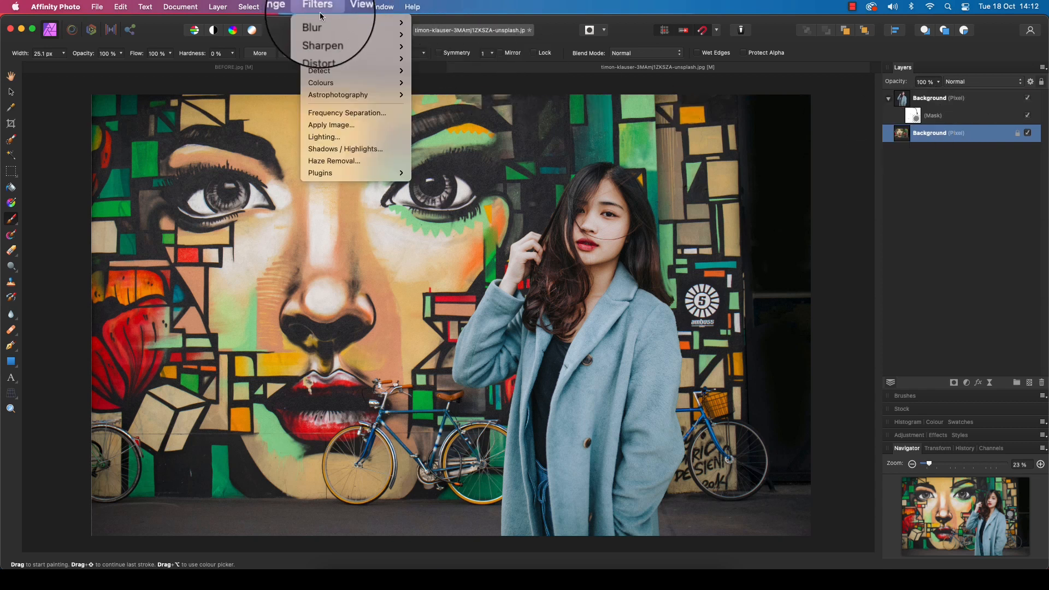
pyautogui.moveTo(325, 24)
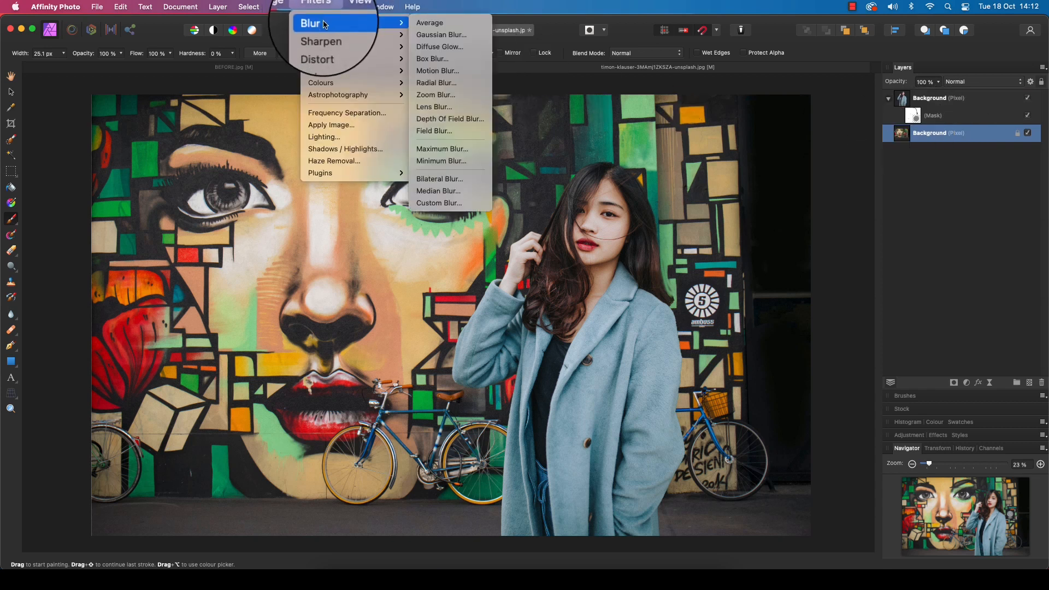
pyautogui.click(439, 36)
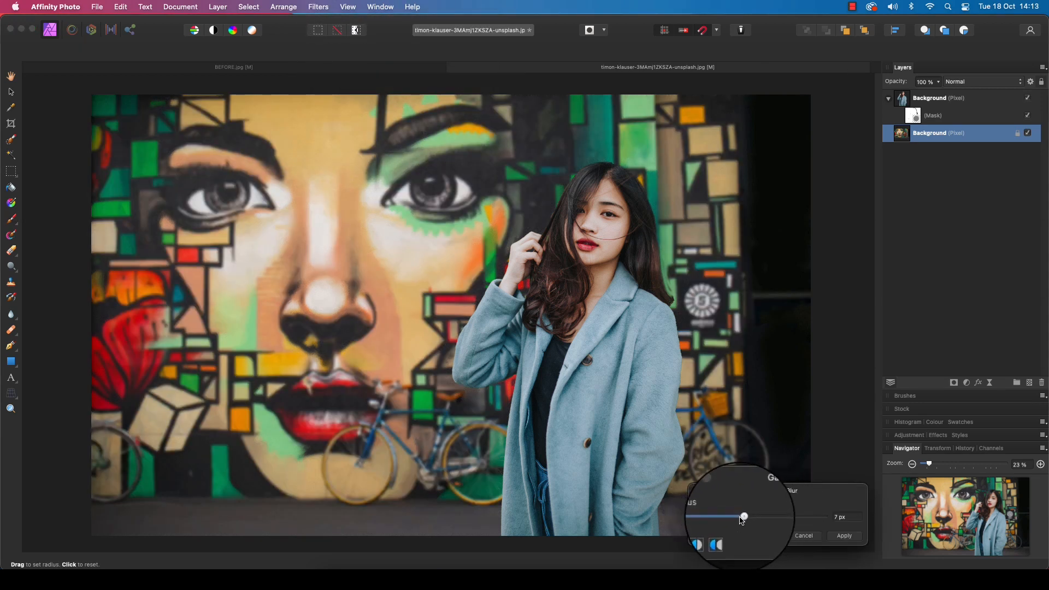
pyautogui.moveTo(744, 517)
pyautogui.mouseDown()
pyautogui.moveTo(726, 516)
pyautogui.moveTo(765, 518)
pyautogui.moveTo(742, 520)
pyautogui.mouseUp()
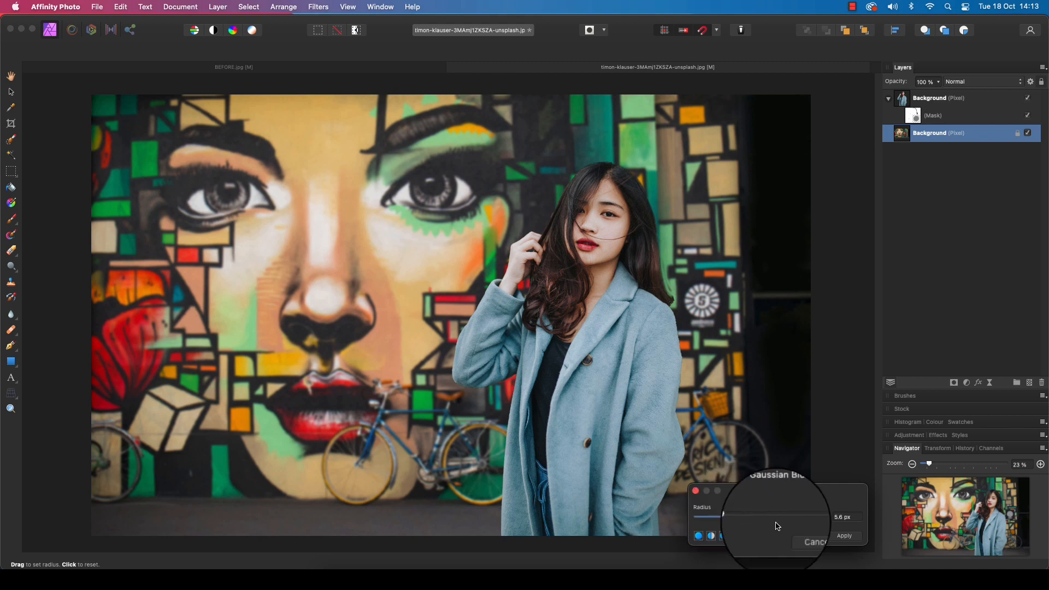
pyautogui.click(843, 538)
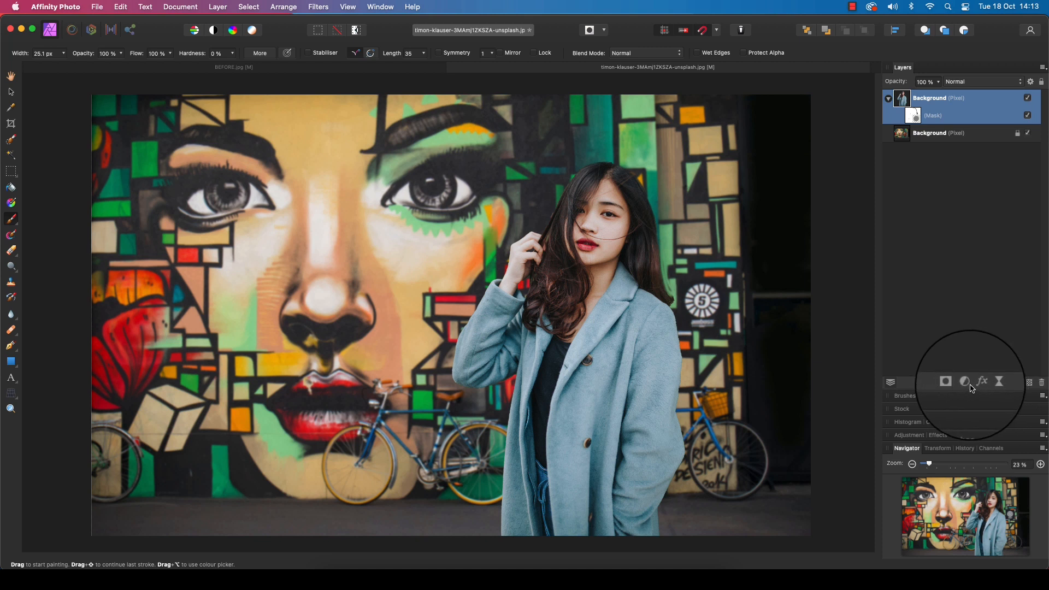
# Add an HSL adjustment above the woman's layer with the saturation shift set to 7%.
pyautogui.click(970, 385)
pyautogui.click(978, 422)
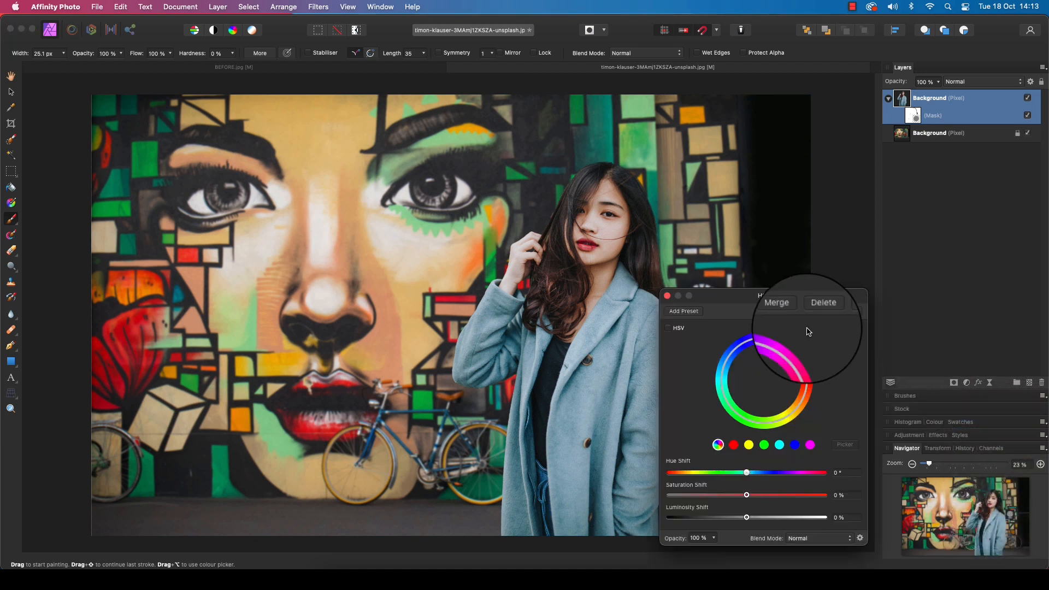
pyautogui.moveTo(746, 495); pyautogui.dragTo(752, 495)
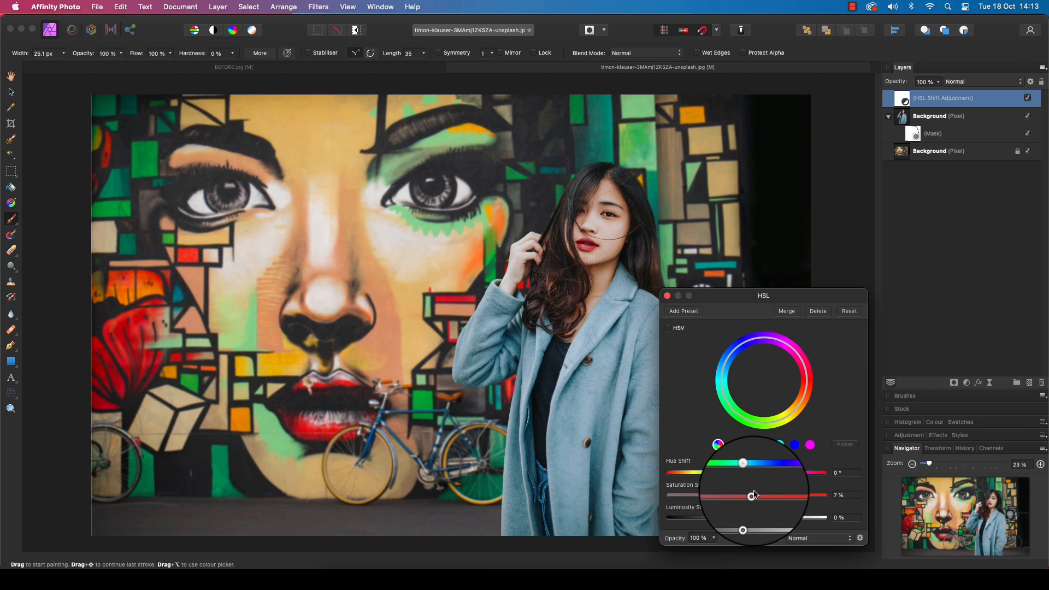
pyautogui.click(964, 219)
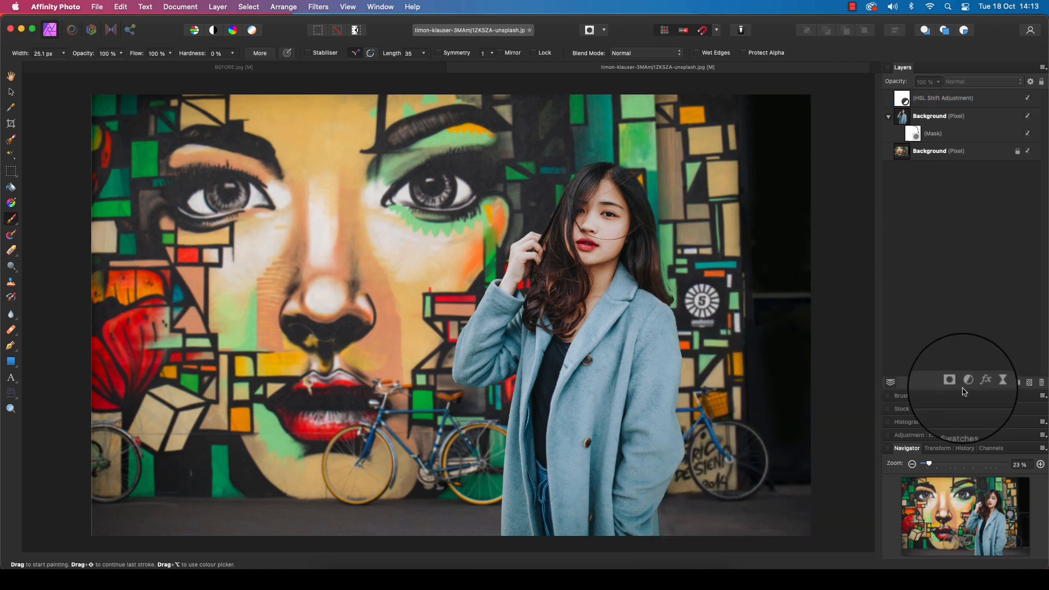
# Add a Brightness and Contrast adjustment at the top of the layer stack and raise the contrast slightly.
pyautogui.click(966, 383)
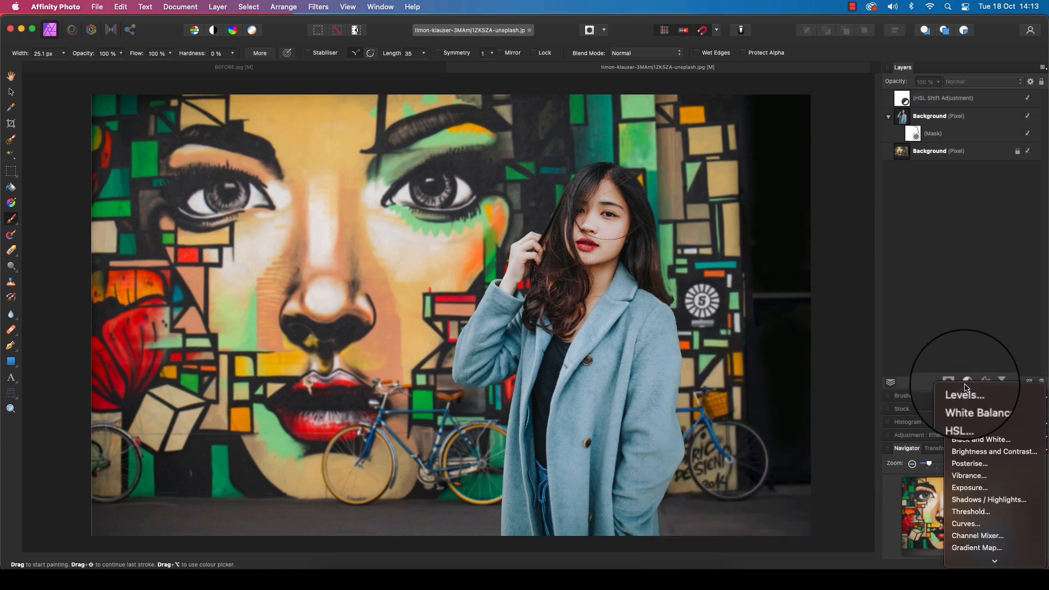
pyautogui.click(975, 454)
pyautogui.moveTo(745, 507); pyautogui.dragTo(752, 507)
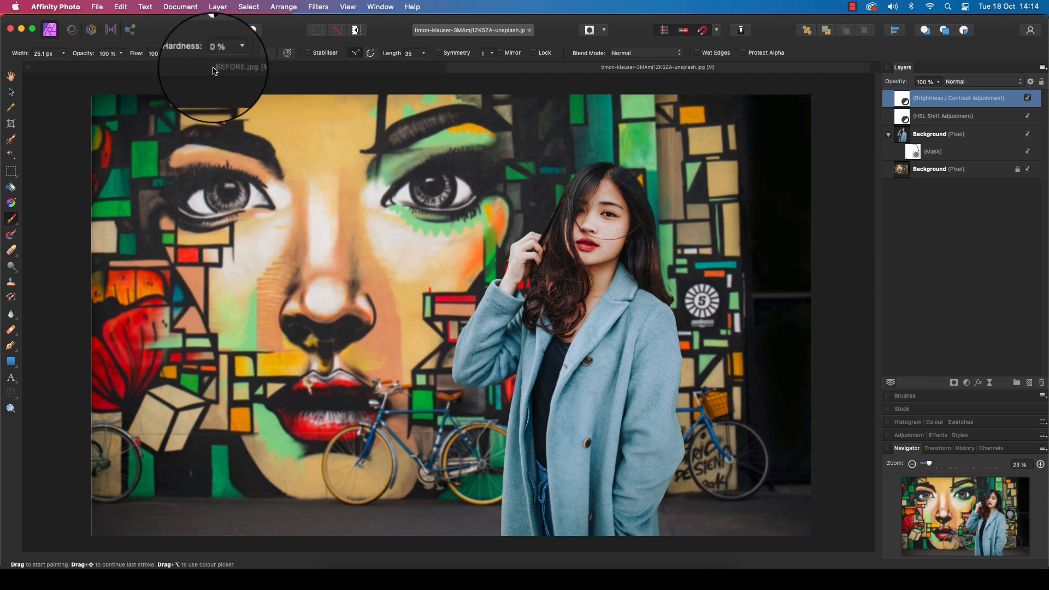
# Review the available export formats and the JPEG export settings for the composite, then dismiss them without exporting.
pyautogui.click(98, 7)
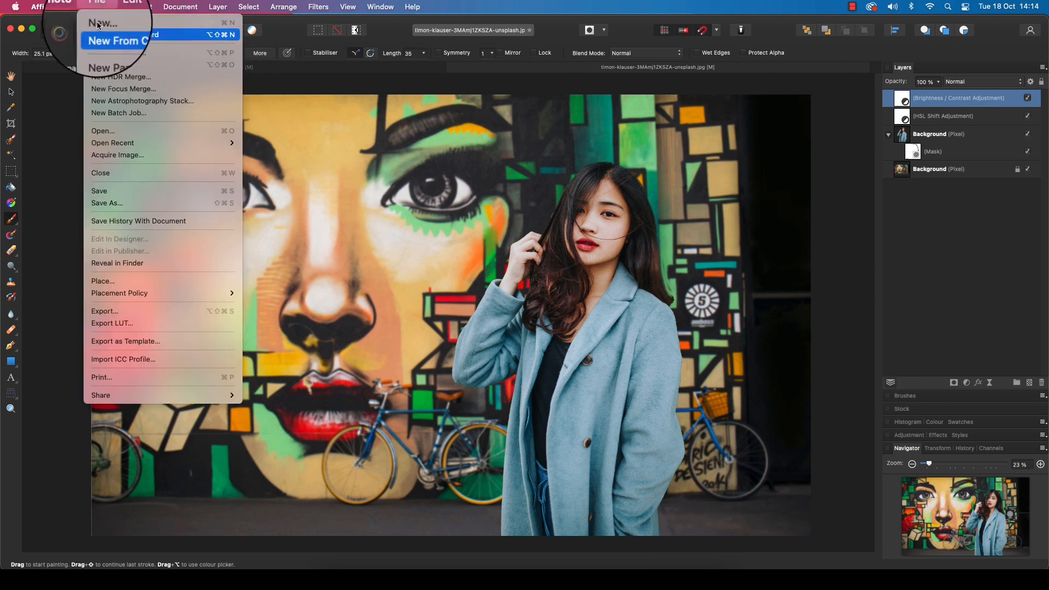
pyautogui.click(109, 311)
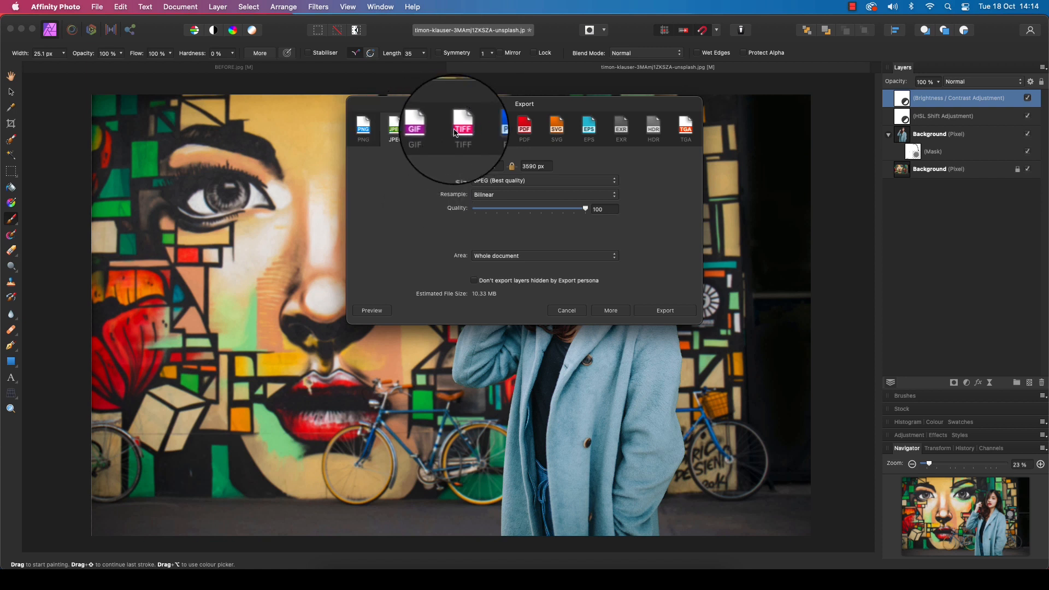
pyautogui.click(567, 312)
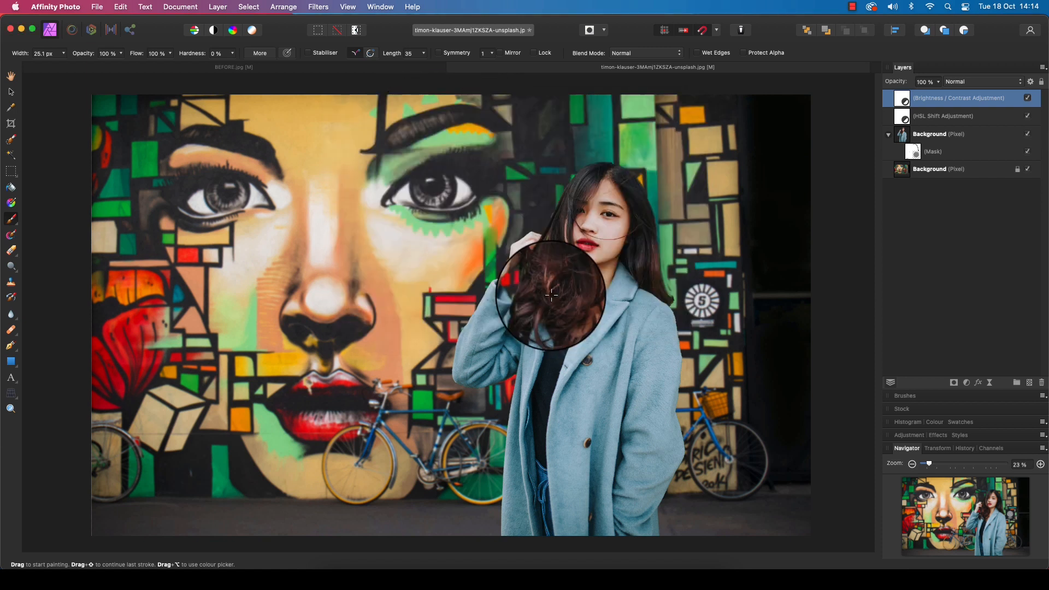